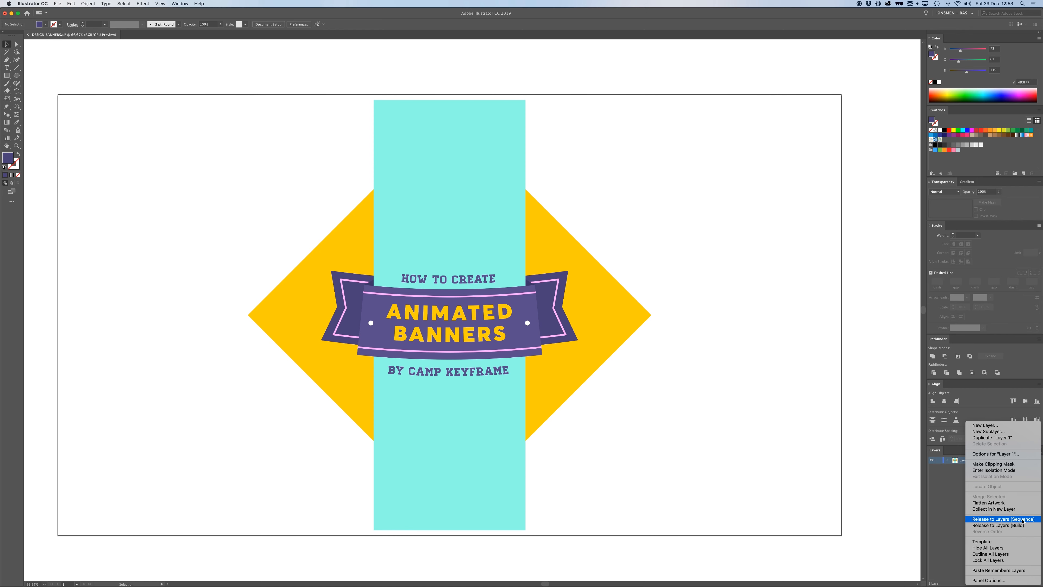
Step: Release the artwork in Layer 1 to separate layers as a sequence and move all the resulting sublayers out of Layer 1
click(1022, 520)
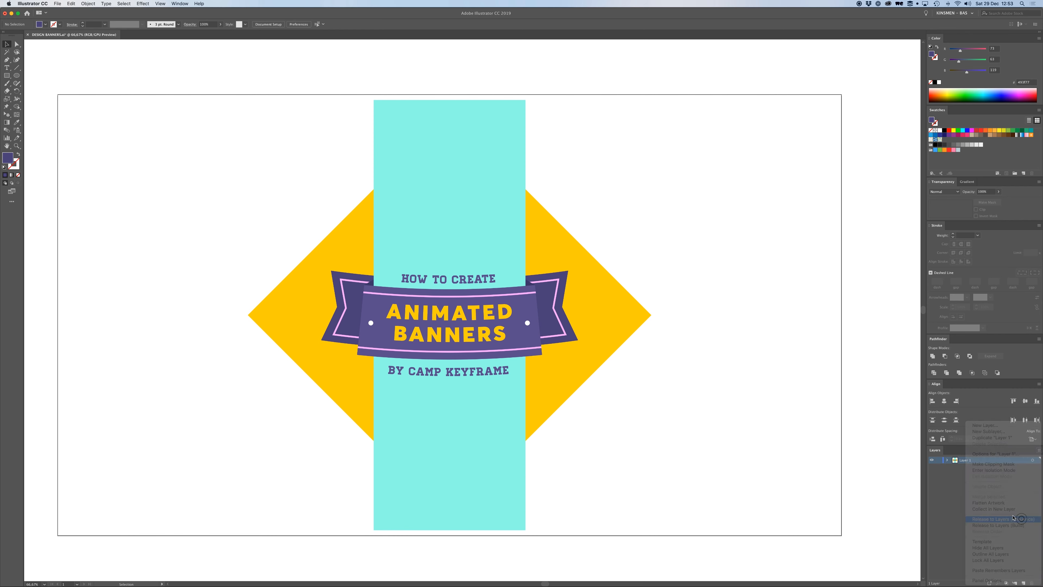
scroll(990, 502, up, 12)
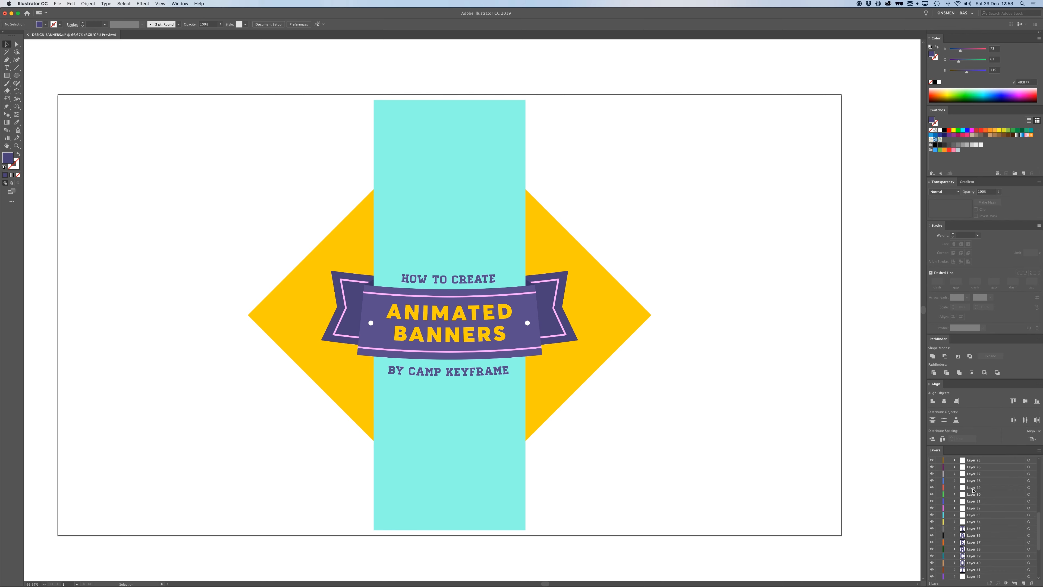
scroll(977, 485, down, 12)
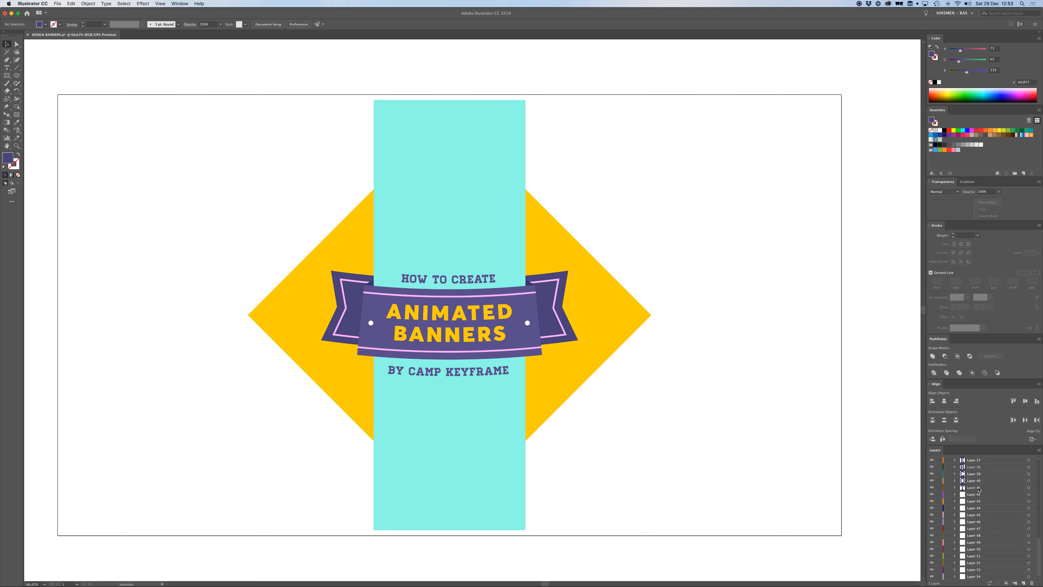
shift+click(978, 578)
scroll(976, 575, up, 12)
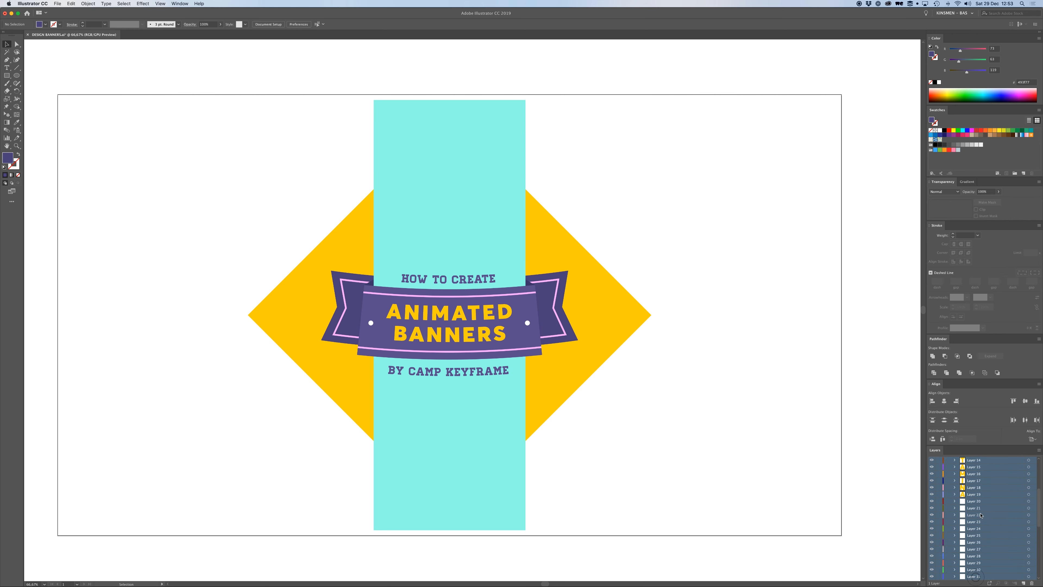
drag(973, 470, 976, 458)
Step: Delete the emptied Layer 1 at the end of the layer list
scroll(976, 468, down, 12)
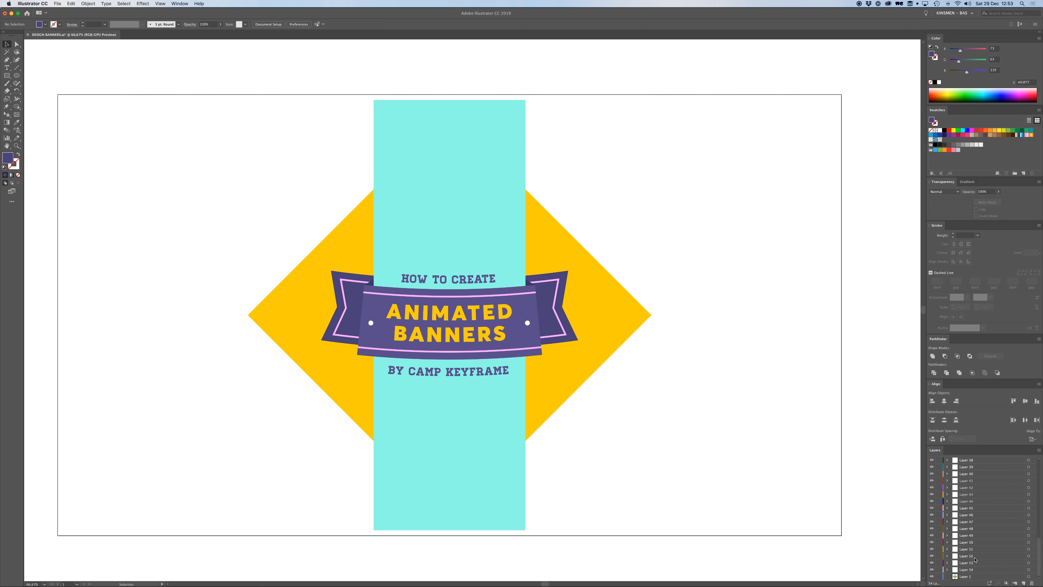
click(972, 577)
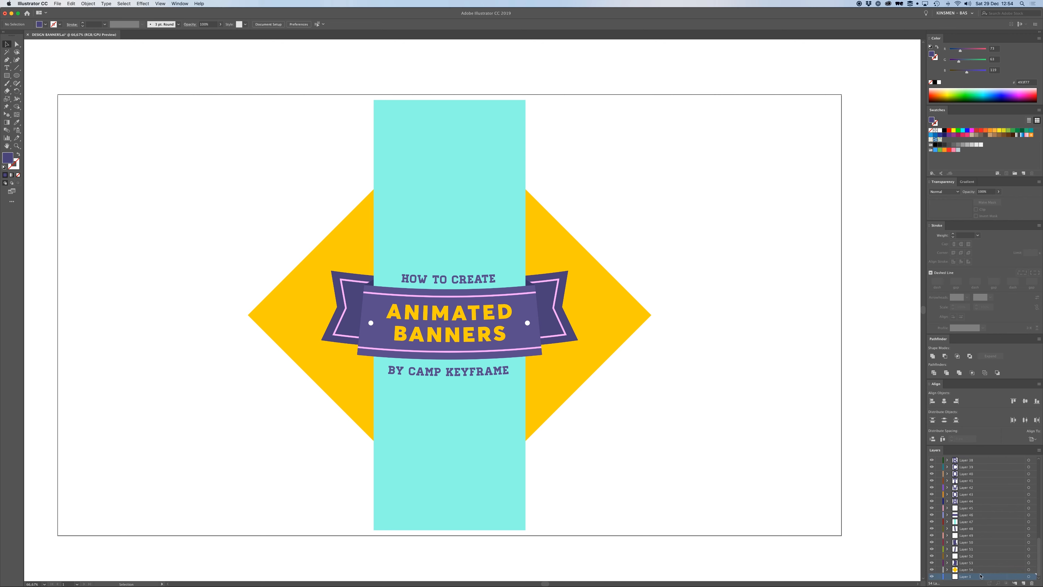
click(1031, 583)
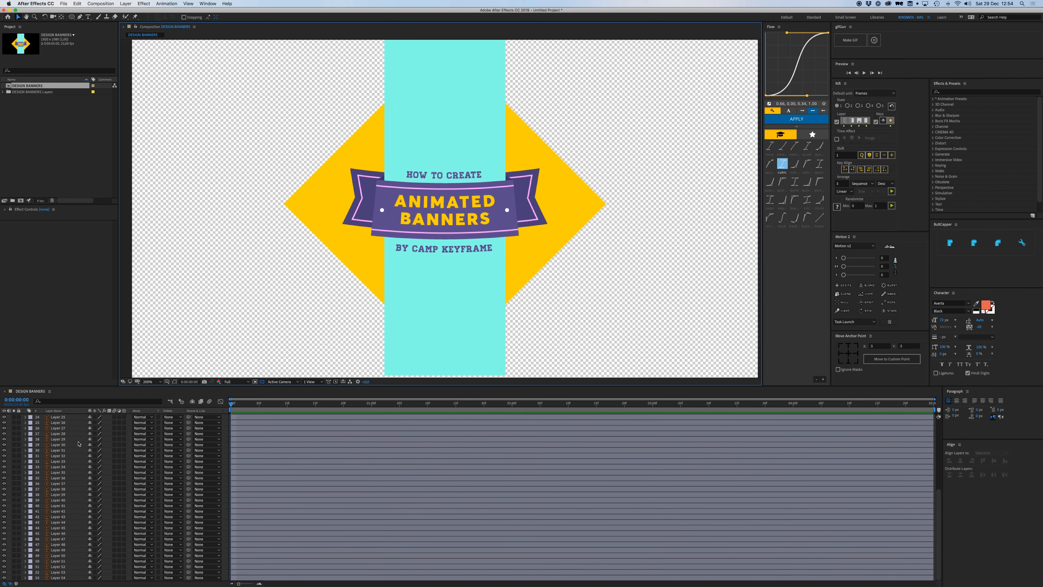
Step: Switch to After Effects and enable continuous rasterization for all layers in the DESIGN BANNERS composition
click(57, 444)
key(super+a)
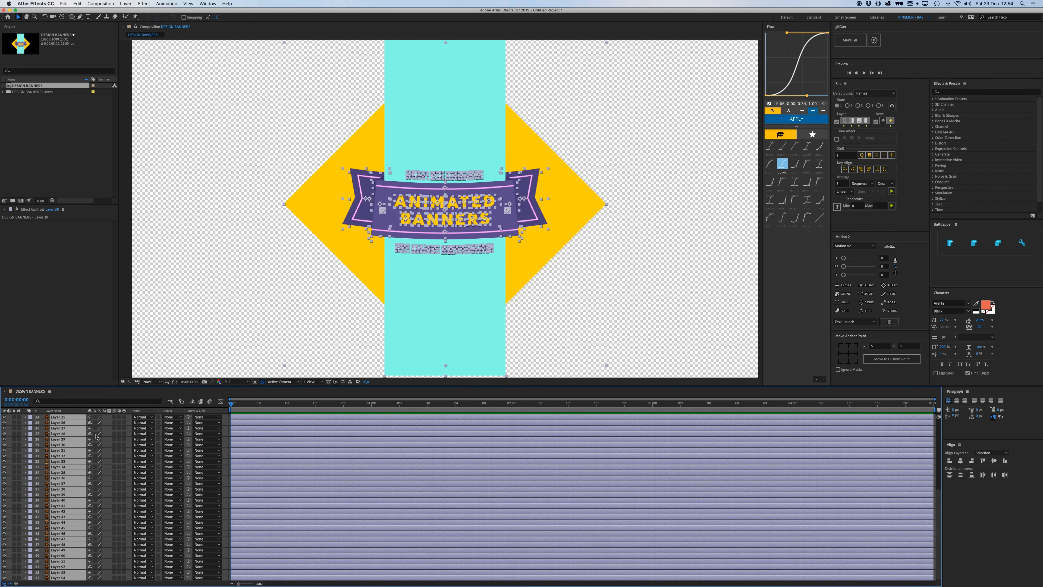
click(94, 423)
click(256, 249)
click(26, 119)
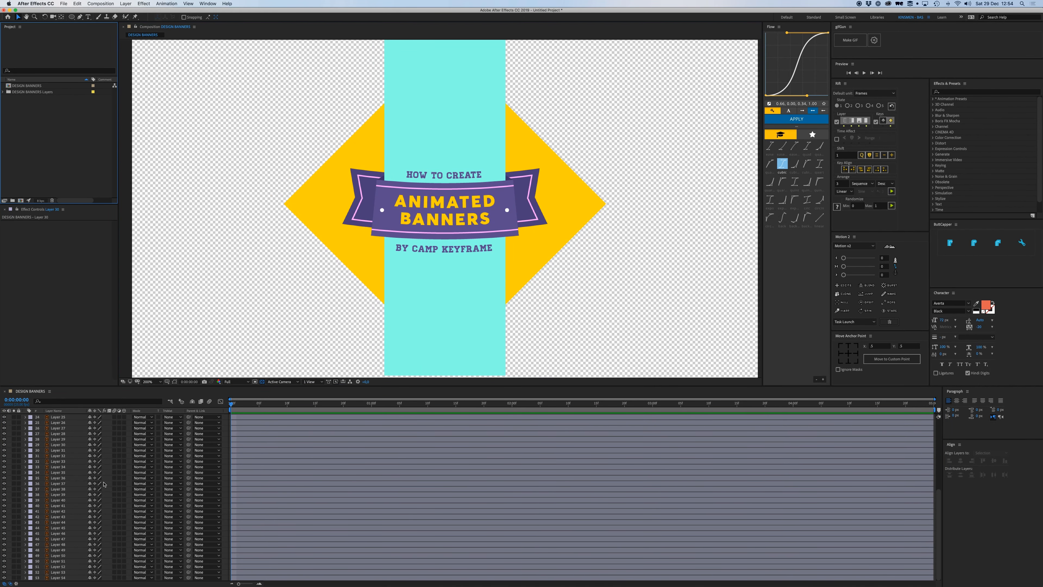
Step: Create a white solid at composition size and send it behind all the other layers
scroll(263, 234, down, 3)
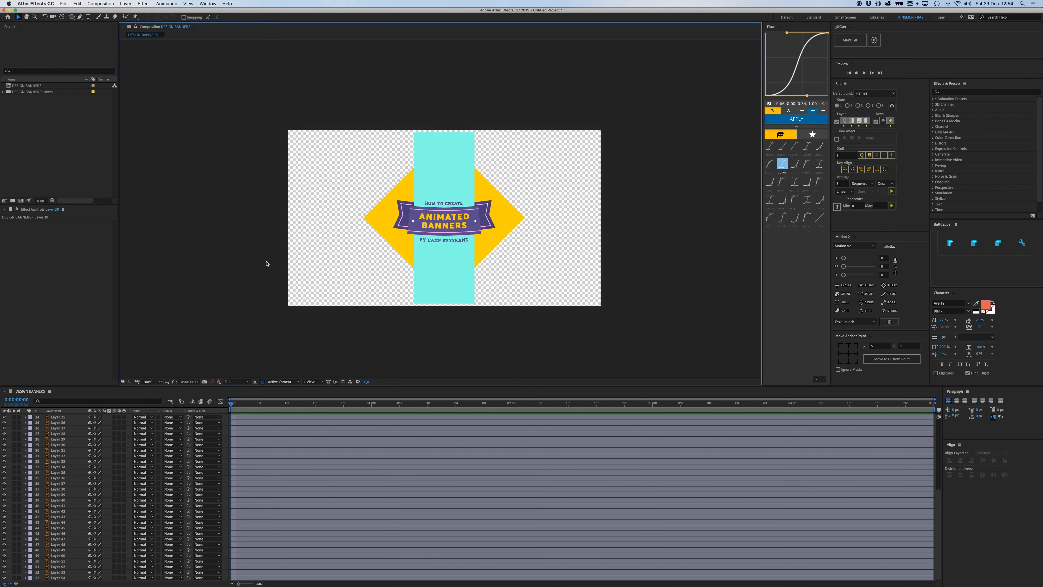
scroll(266, 263, up, 3)
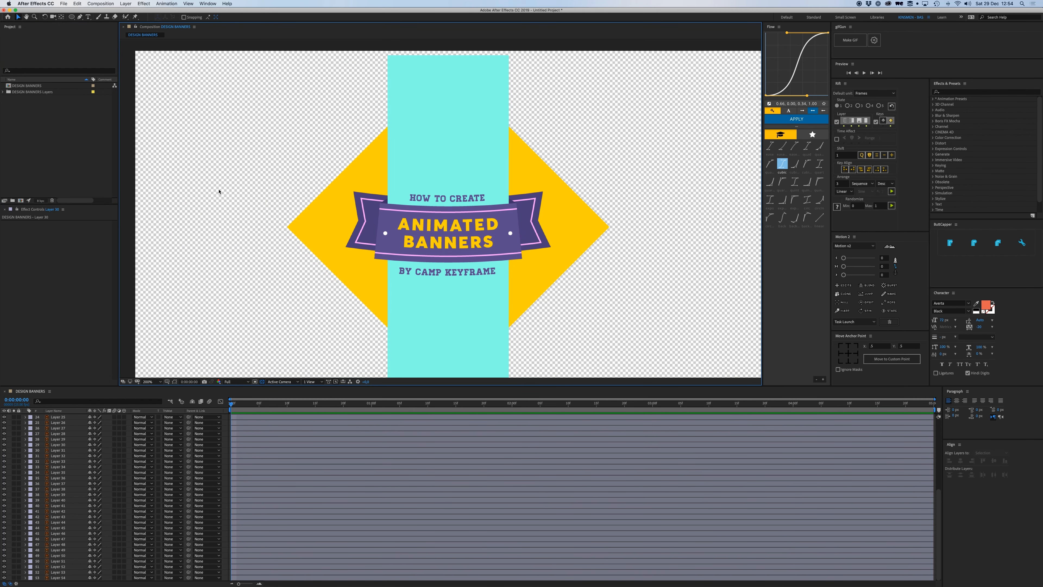
click(126, 3)
mouse_move(132, 11)
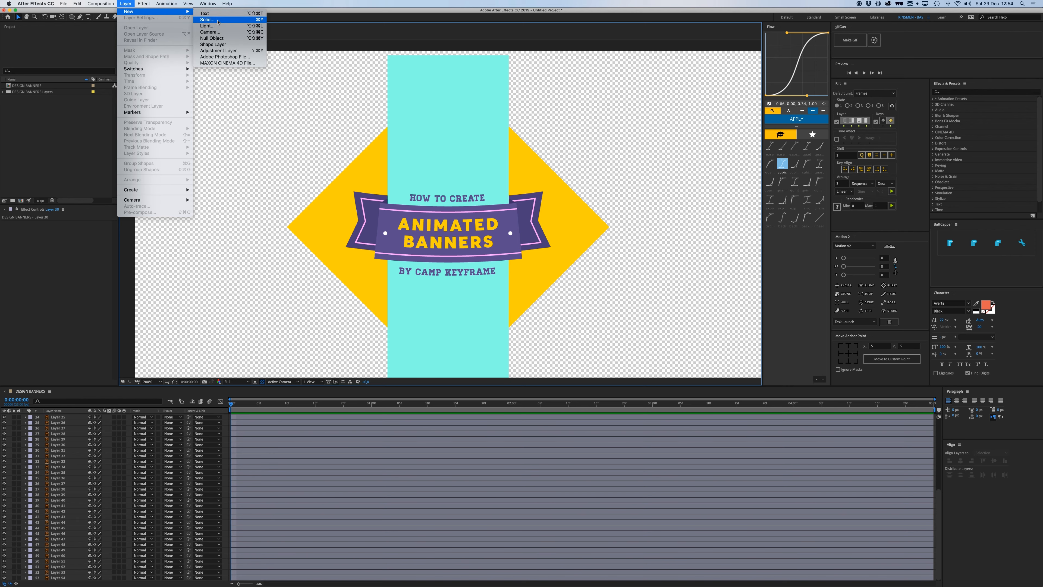
click(216, 20)
click(517, 339)
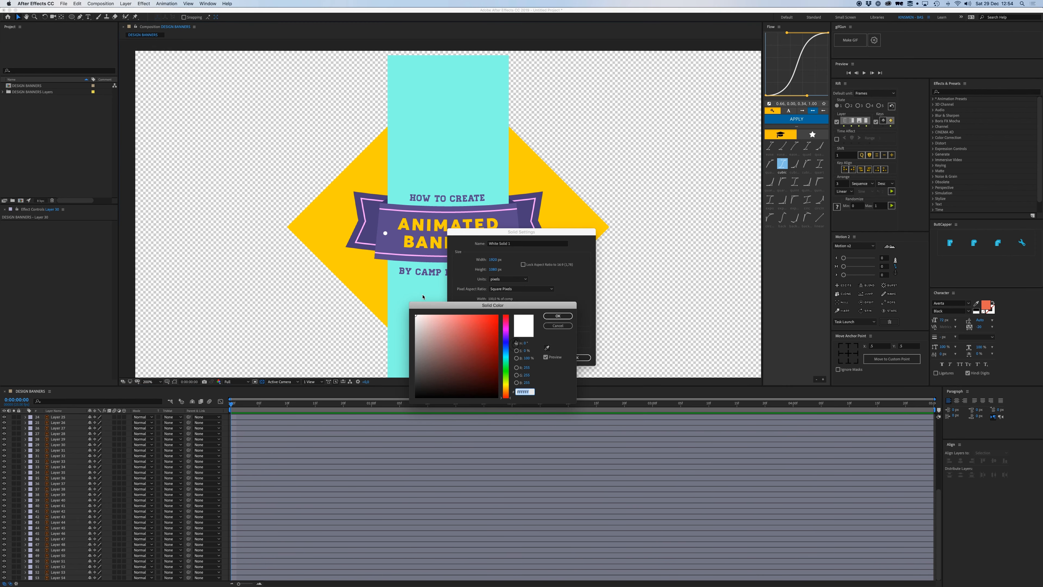
key(Return)
key(Return)
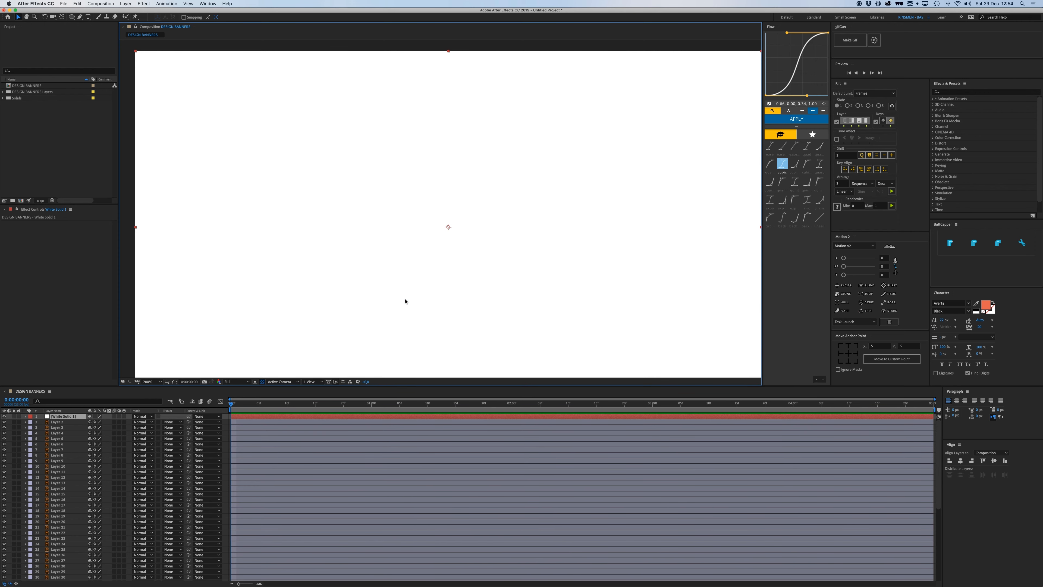
key(super+shift+bracketleft)
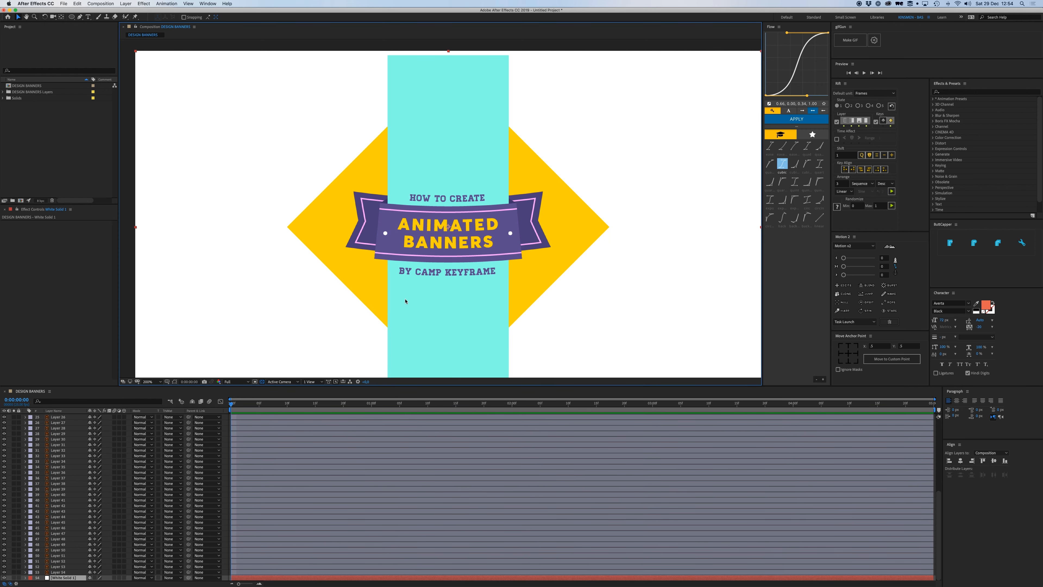
Step: Rename the white solid BG and lock it
text(BG)
key(Return)
key(super+l)
Step: Solo the BG layer and the yellow diamond on Layer 54
click(49, 570)
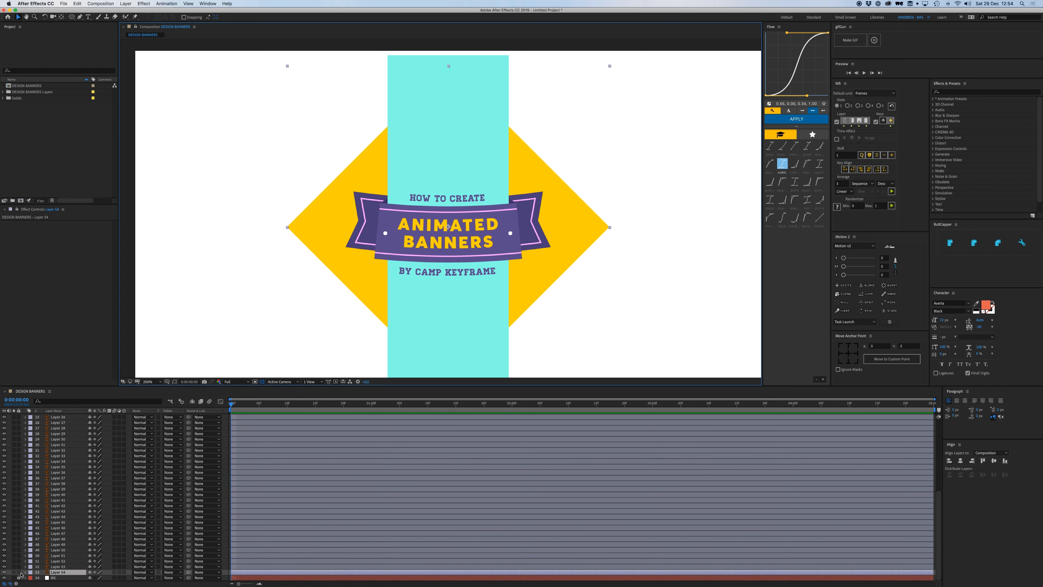
click(15, 578)
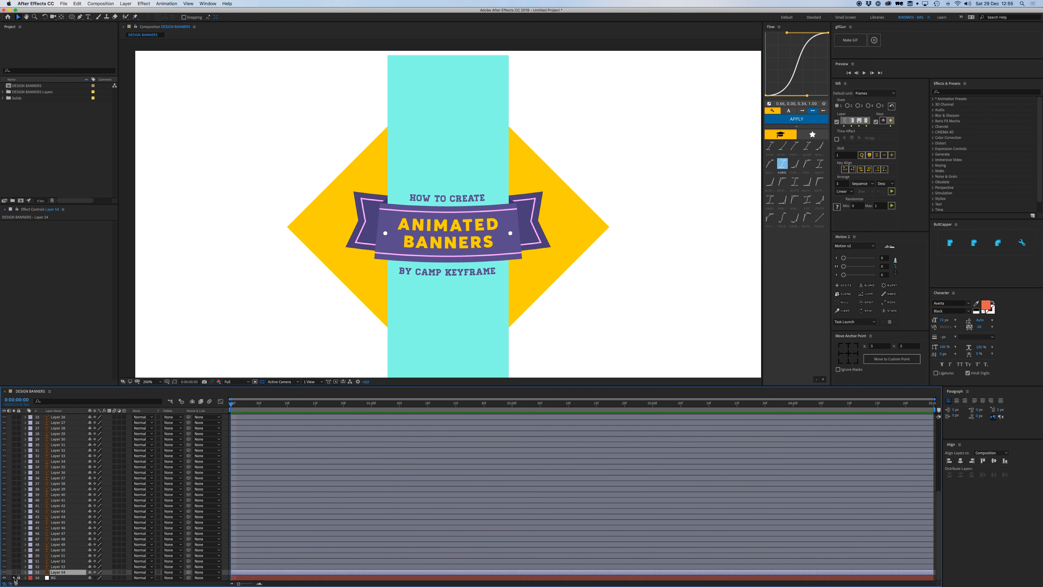
click(14, 572)
Step: Keyframe the yellow diamond's scale from 0% at the start of the composition to 100%
key(s)
click(42, 572)
click(98, 572)
text(0)
key(Return)
drag(230, 403, 343, 403)
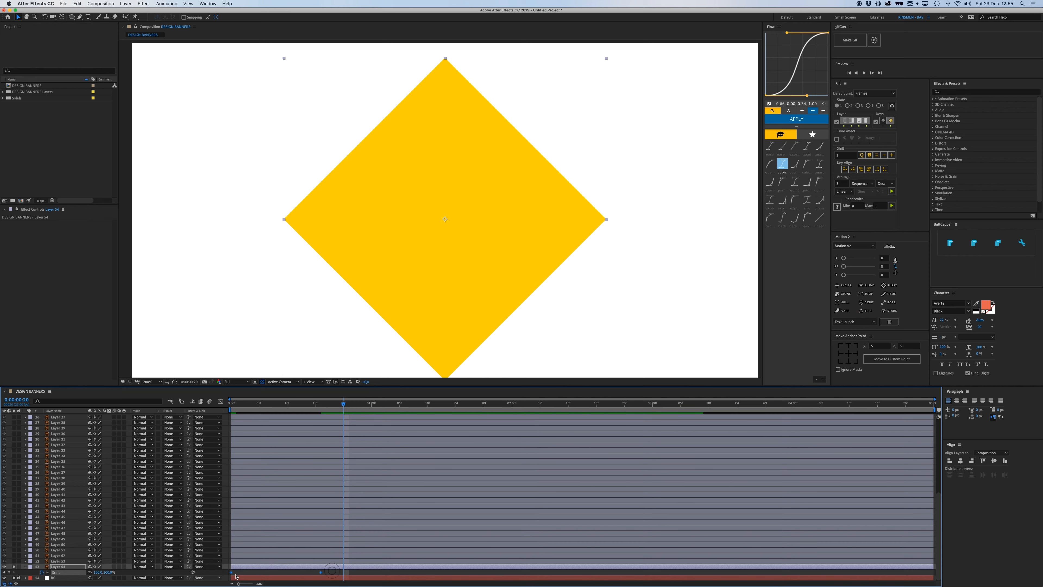
Step: Apply Easy Ease to the yellow diamond's scale keyframes
right_click(231, 572)
mouse_move(267, 580)
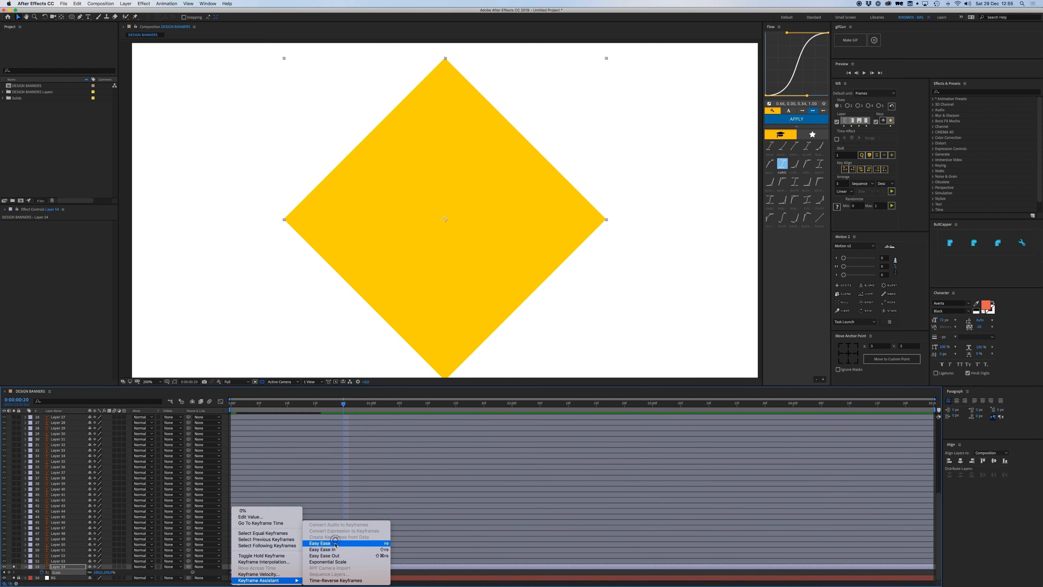
click(337, 543)
Step: Reshape the diamond's scale speed curve for a fast start and long slowdown, with the last keyframe moved to 0:00:00:23
click(221, 401)
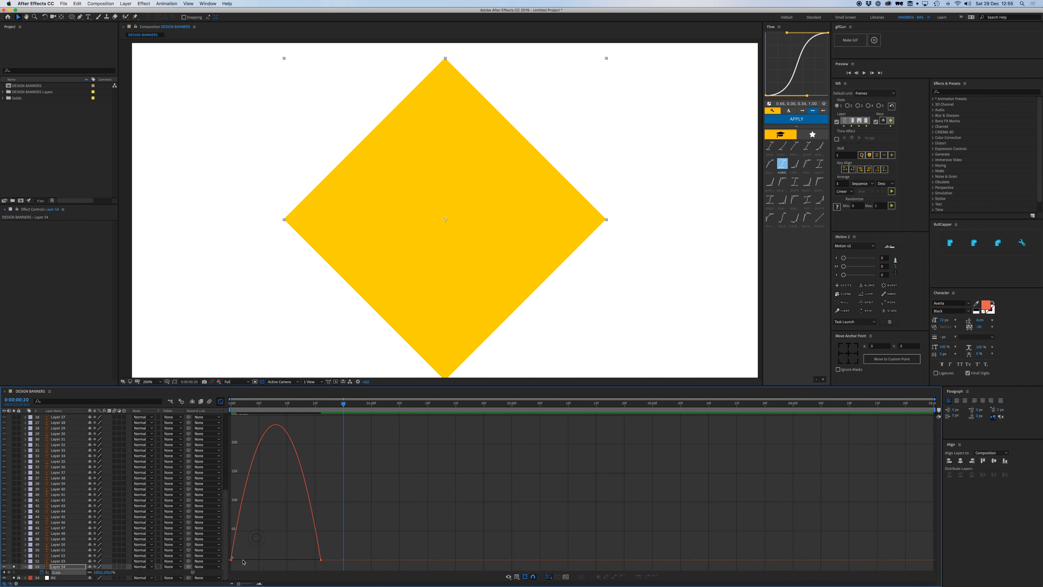
click(230, 560)
drag(246, 560, 264, 560)
drag(305, 560, 287, 559)
drag(321, 559, 361, 560)
drag(343, 404, 394, 404)
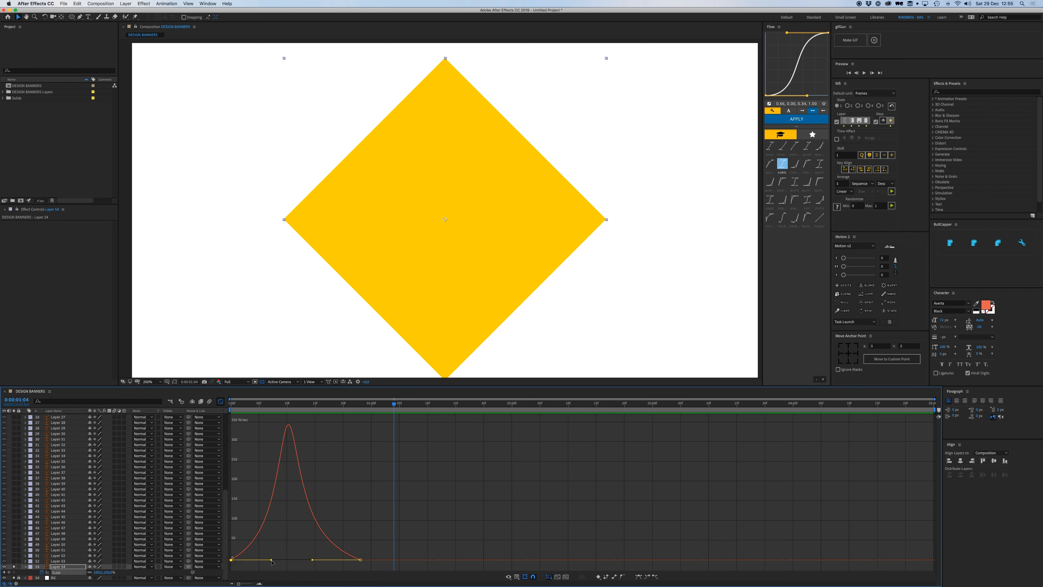
mouse_move(279, 559)
mouse_down()
mouse_move(251, 559)
mouse_move(284, 558)
mouse_up()
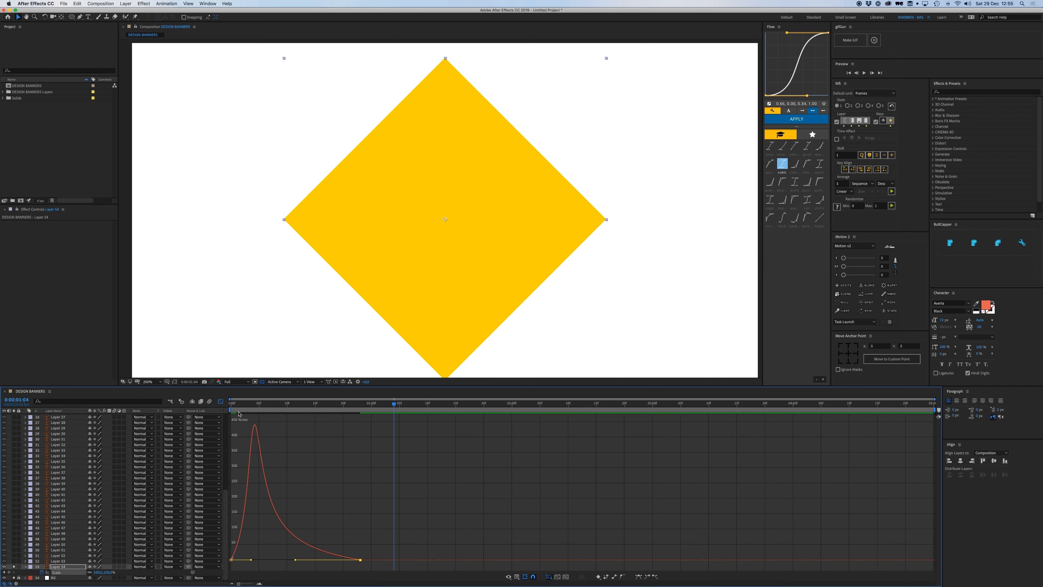
key(space)
click(221, 401)
Step: Add a rotation keyframe to the yellow diamond at 0:00:00:23
click(359, 408)
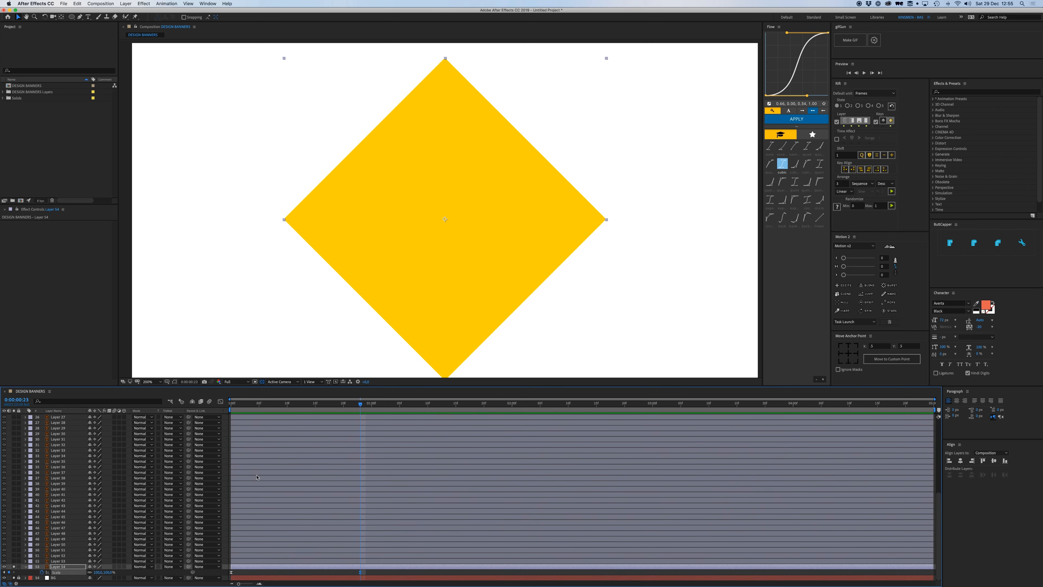
key(shift+r)
scroll(350, 531, down, 1)
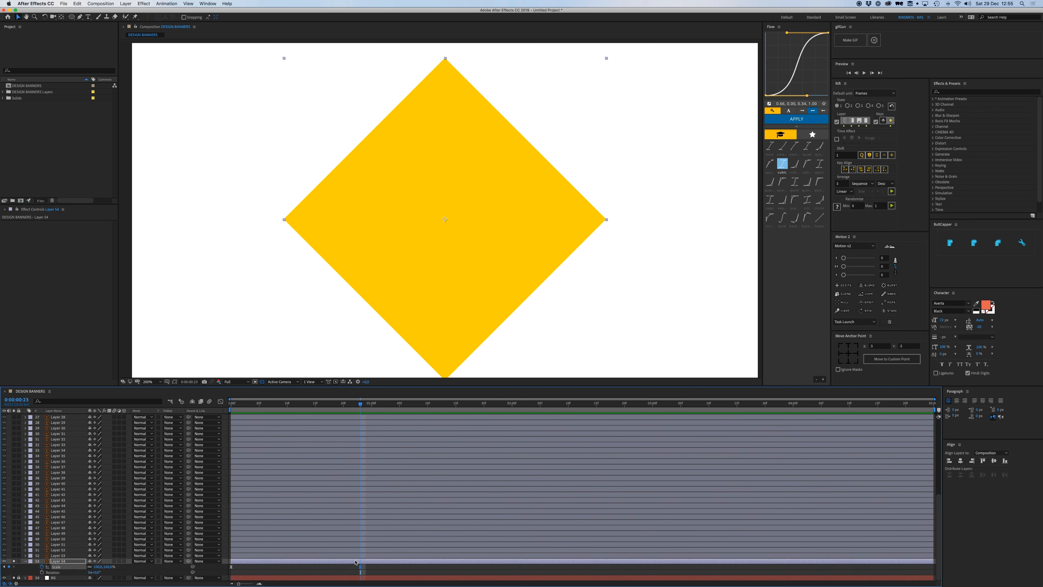
click(42, 572)
Step: Rotate the diamond a quarter turn counterclockwise for an earlier rotation keyframe and play back the animation
key(Page_Up)
key(Page_Up)
key(shift+slash)
key(w)
drag(322, 210, 444, 319)
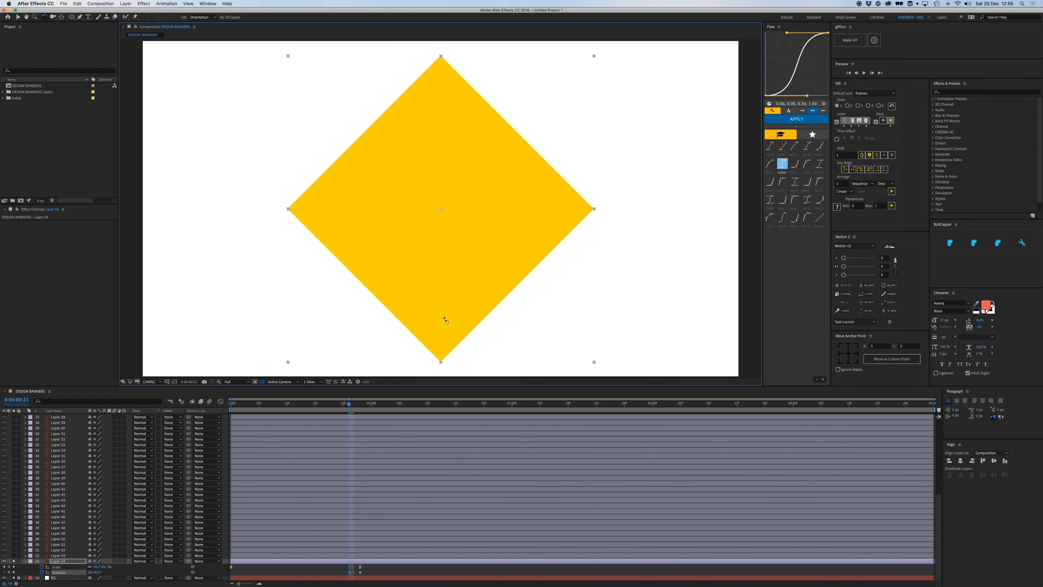
key(period)
key(space)
key(space)
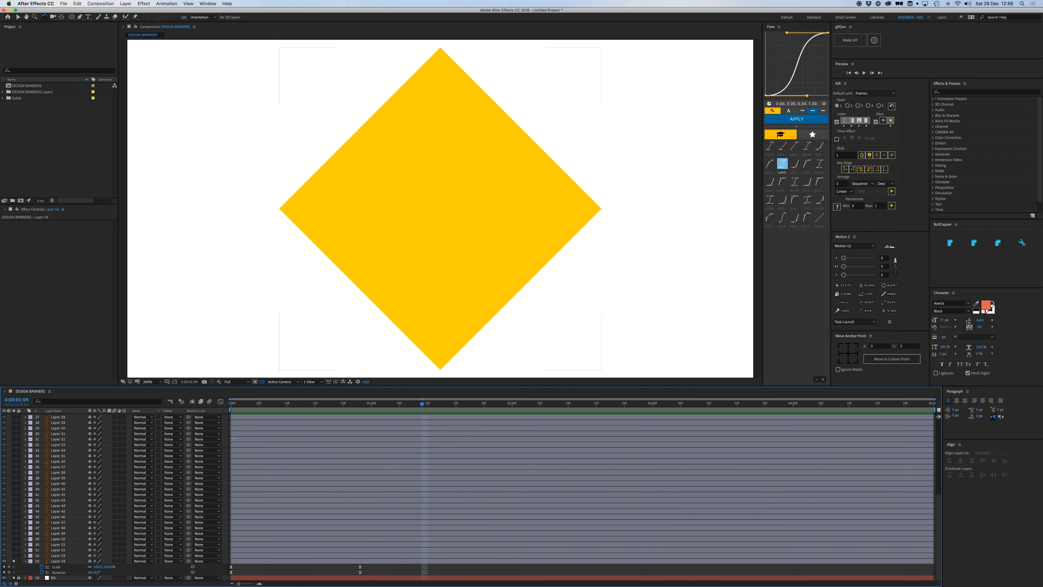
Step: Collapse the diamond layer's properties and turn off solo for the diamond and BG layers
click(25, 561)
drag(13, 572, 14, 578)
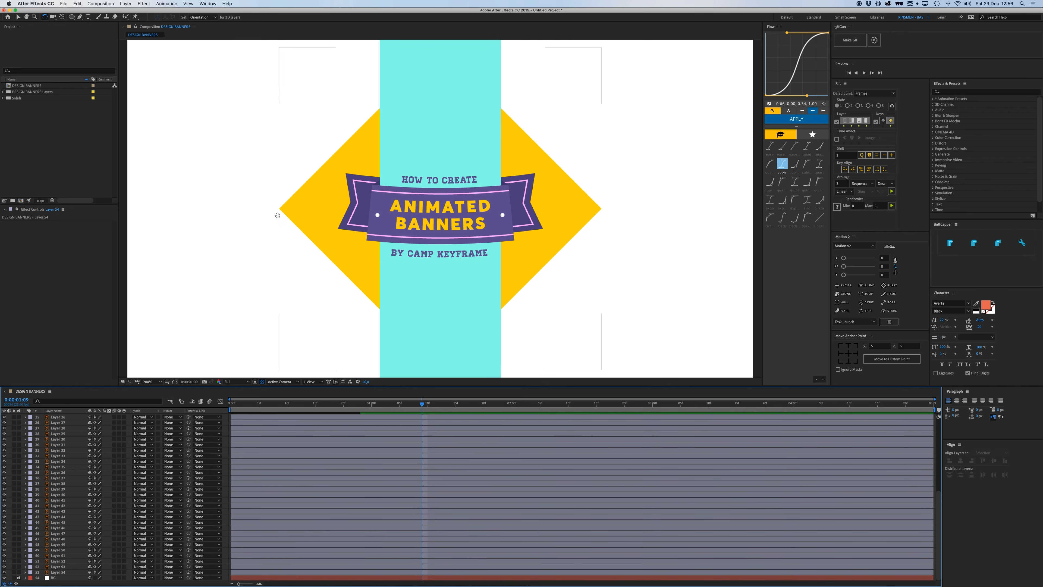
key(space)
drag(275, 207, 259, 256)
Step: Set the label color of the turquoise bar's Layer 47 to Green and the diamond's Layer 54 to Yellow
click(30, 533)
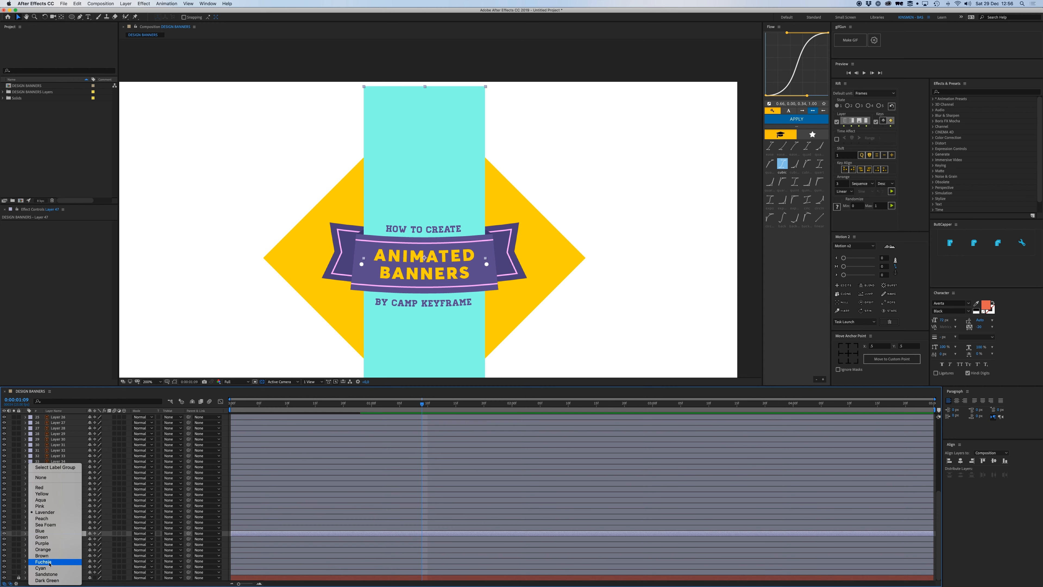
click(41, 536)
click(58, 572)
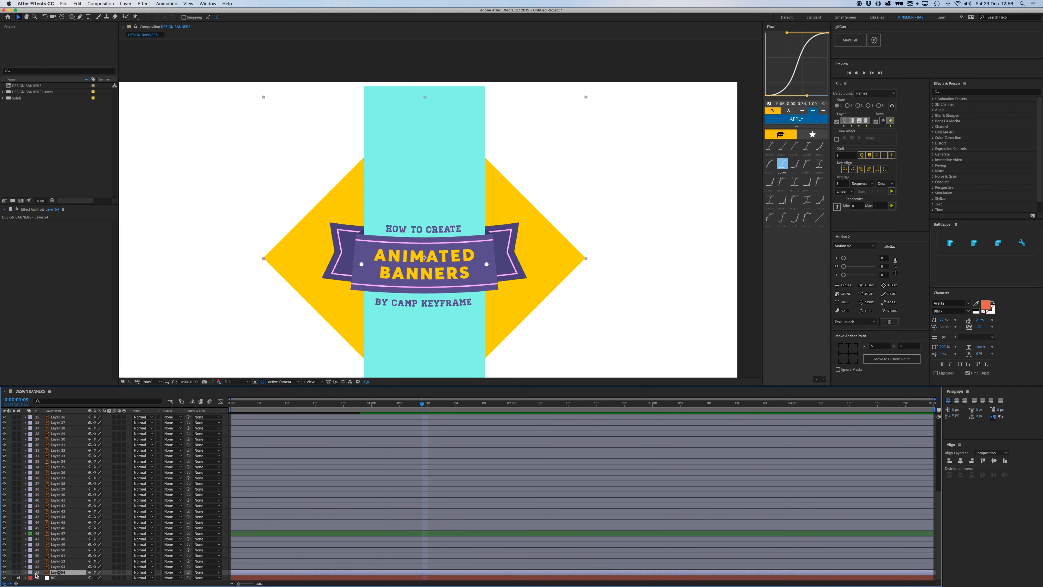
click(31, 573)
click(53, 493)
Step: Solo the diamond and turquoise bar layers and parent the bar to the diamond on Layer 54
click(14, 572)
click(14, 533)
drag(188, 533, 58, 572)
Step: Move the turquoise bar's anchor point to the middle of its top edge
key(shift+slash)
key(y)
drag(441, 208, 440, 45)
Step: Add a scale keyframe to the turquoise bar and move it to 0:00:01:08
key(s)
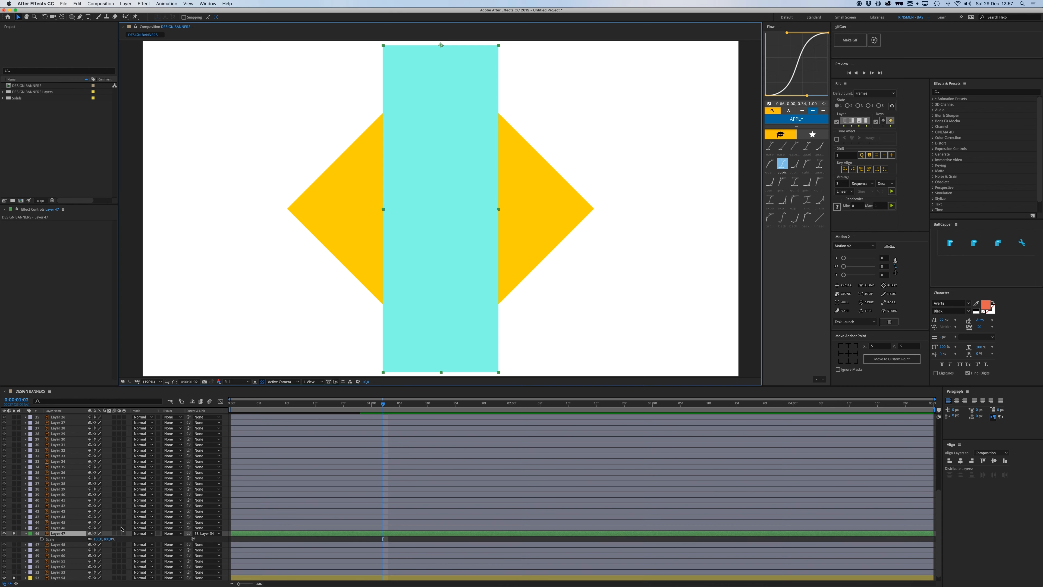
click(42, 538)
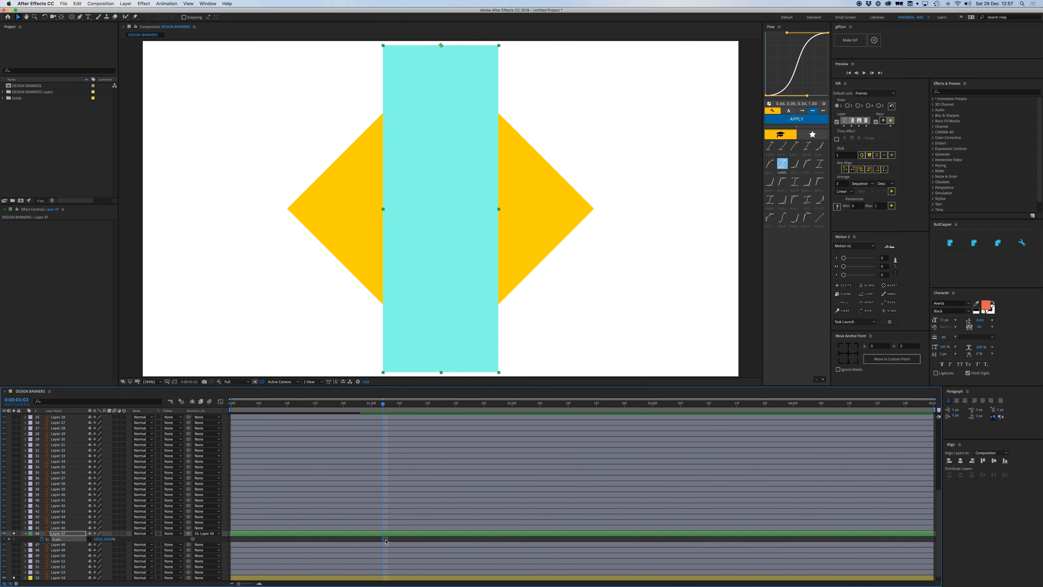
click(405, 540)
click(57, 539)
drag(383, 538, 416, 541)
Step: Set the turquoise bar's vertical scale to 0% at 0:00:01:02
mouse_move(108, 541)
mouse_down()
mouse_move(96, 541)
mouse_move(108, 540)
mouse_up()
click(107, 540)
text(0)
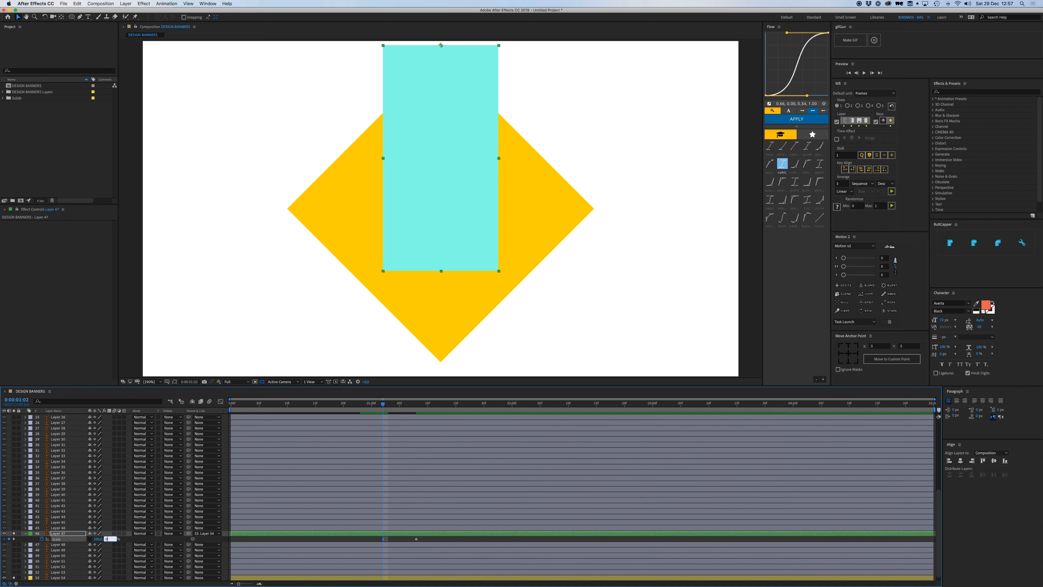
key(Return)
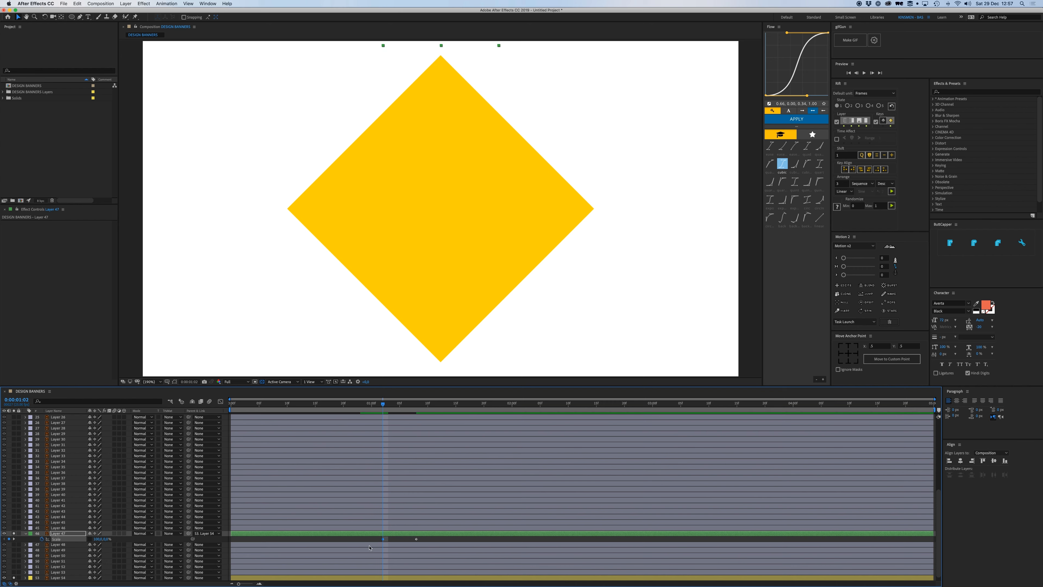
Step: Reveal the diamond's keyframes and move the bar's scale keyframes to the composition start and 0:00:00:23 to match them
scroll(366, 554, down, 1)
click(36, 573)
key(u)
scroll(57, 567, down, 2)
key(j)
drag(383, 523, 230, 523)
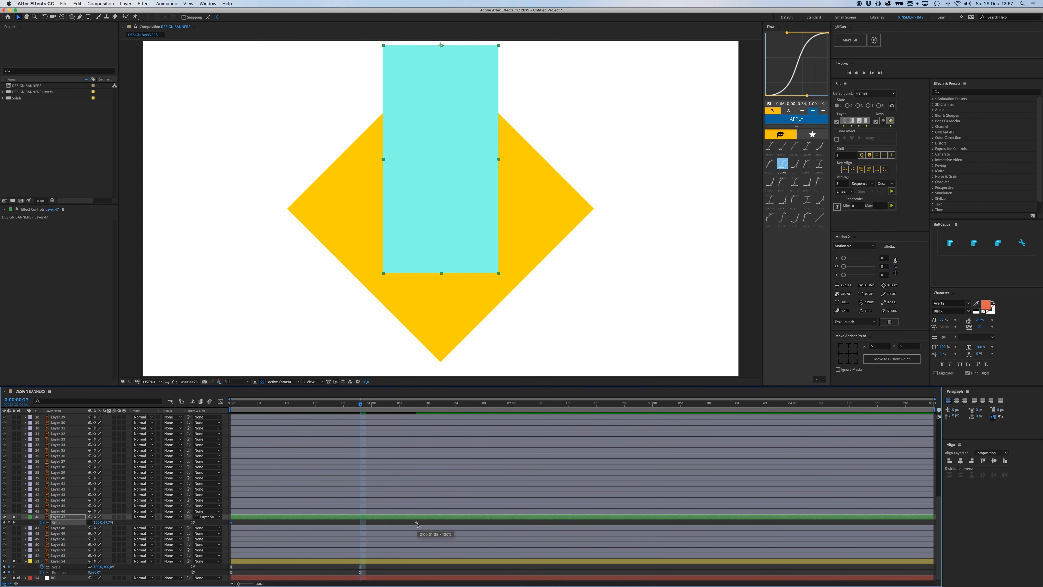
drag(416, 522, 225, 521)
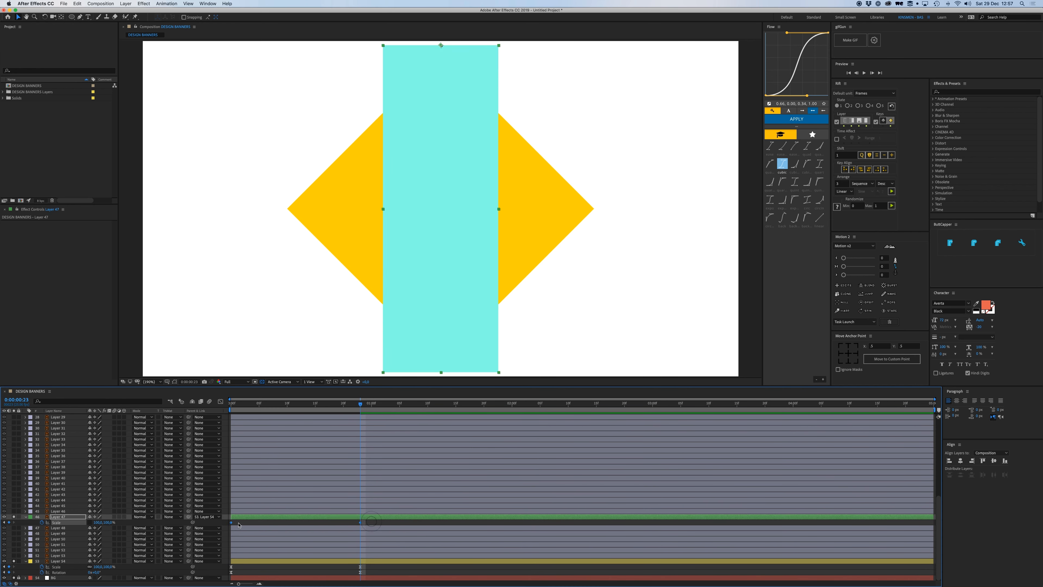
Step: Apply easing to the turquoise bar's scale keyframes and shape their speed curve in the Graph Editor
right_click(232, 524)
mouse_move(283, 580)
click(328, 549)
key(shift+F3)
drag(342, 560, 316, 552)
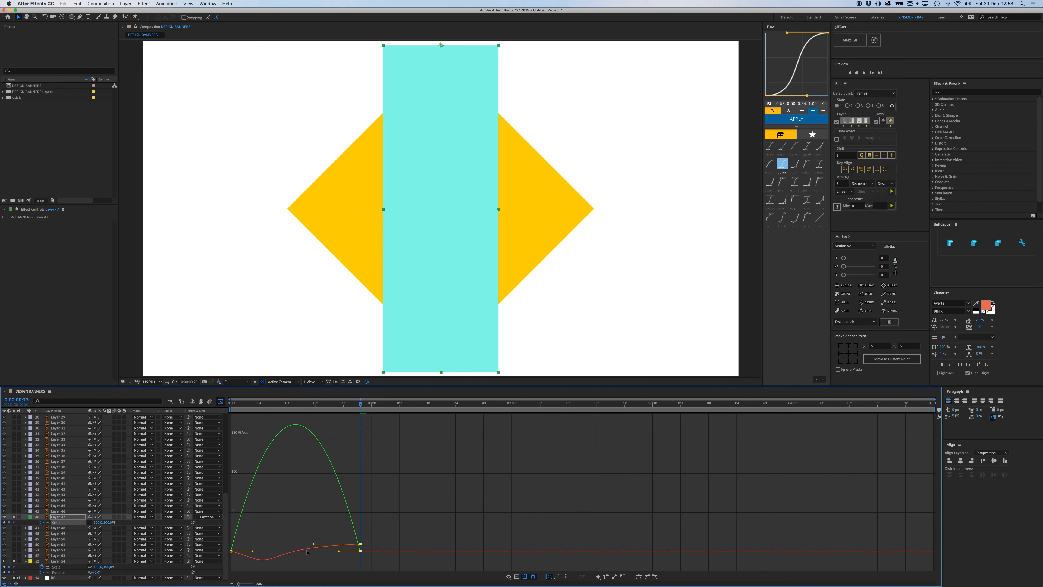
click(290, 543)
click(61, 512)
key(shift+F3)
Step: Duplicate the yellow diamond layer, place the copy above the turquoise bar and use it as the bar's alpha matte
click(58, 561)
key(super+d)
drag(58, 561, 57, 514)
click(173, 522)
drag(360, 405, 249, 414)
key(space)
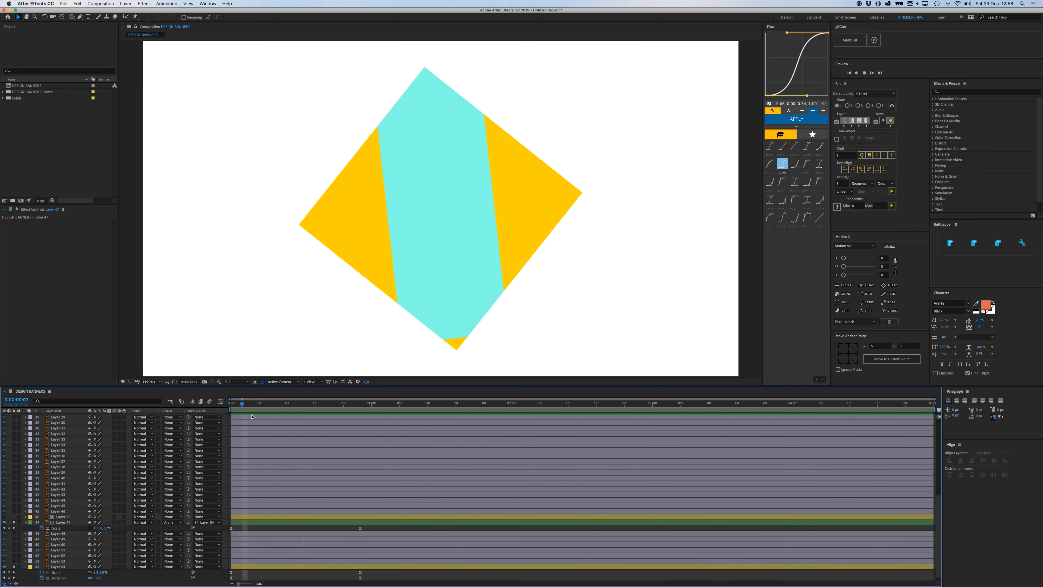
key(space)
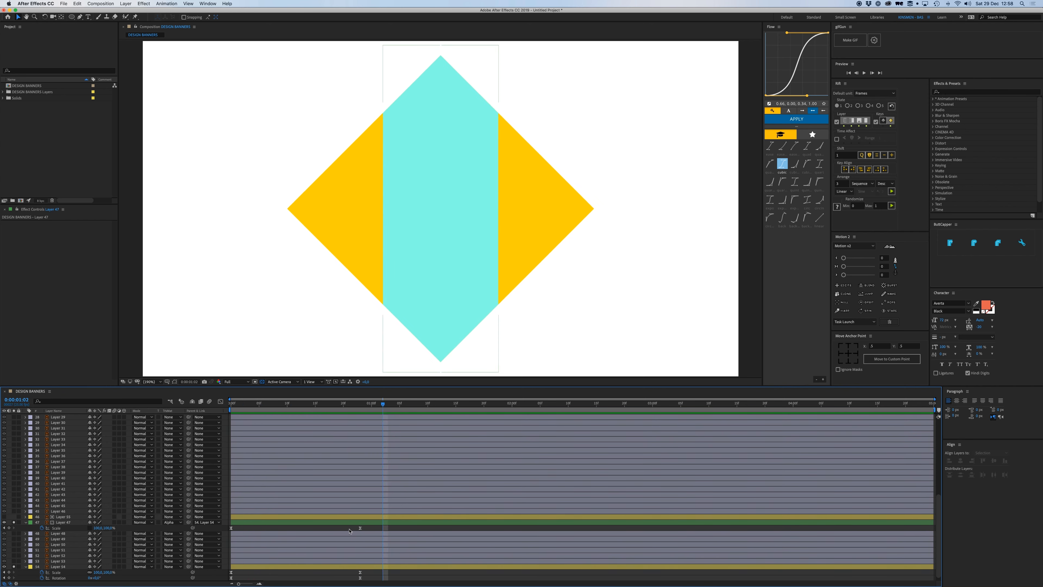
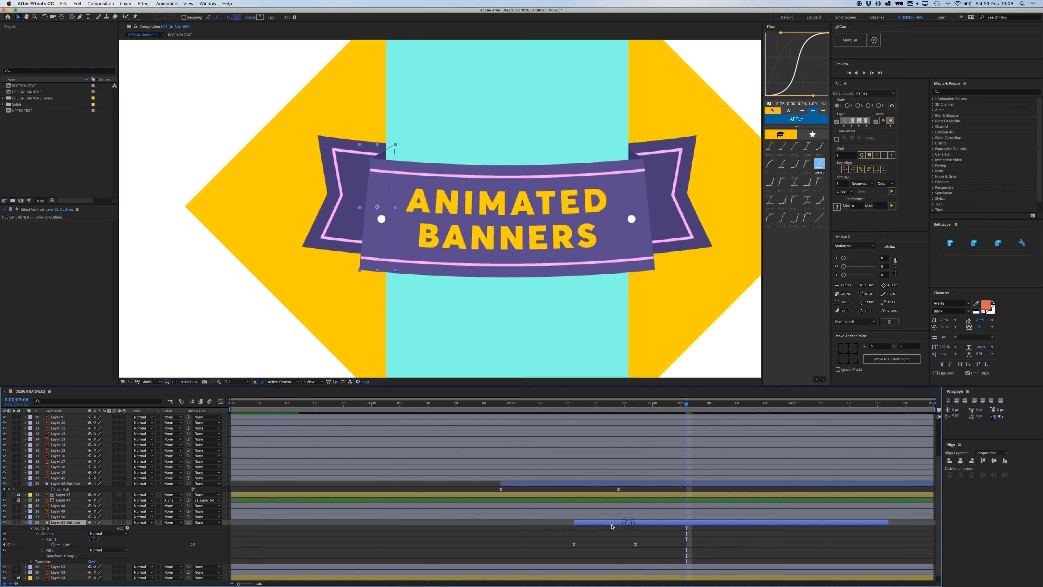
Step: Trim the start of Layer 51 Outlines to 0:00:02:15 and preview the banner fold's timing
click(503, 403)
key(space)
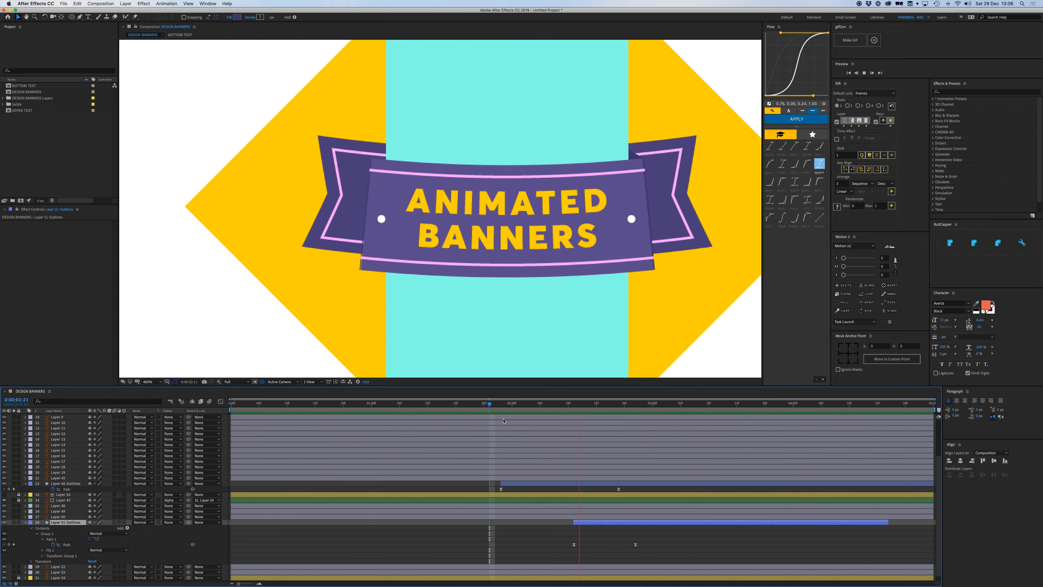
click(589, 404)
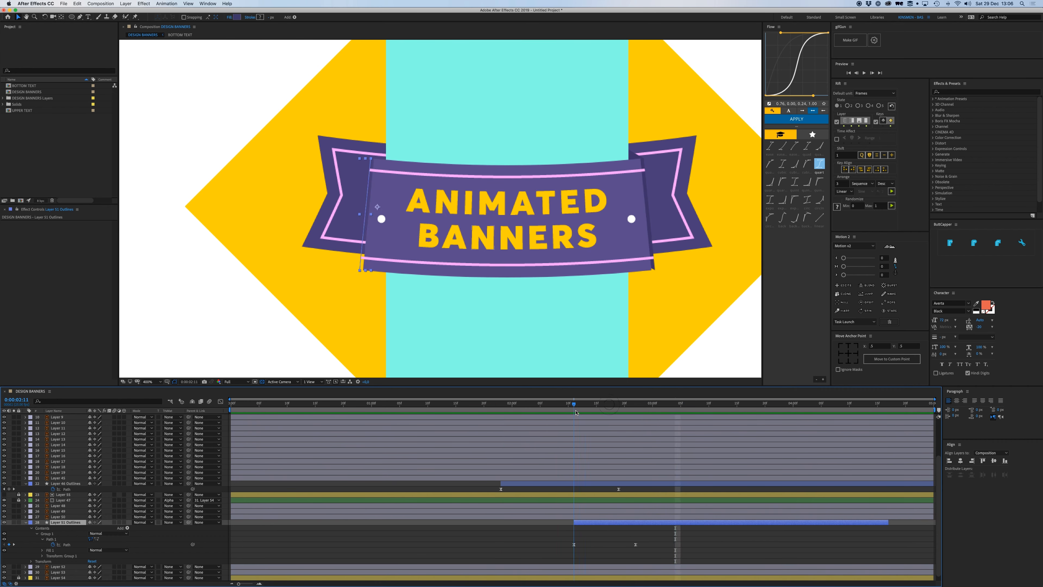
key(j)
click(554, 536)
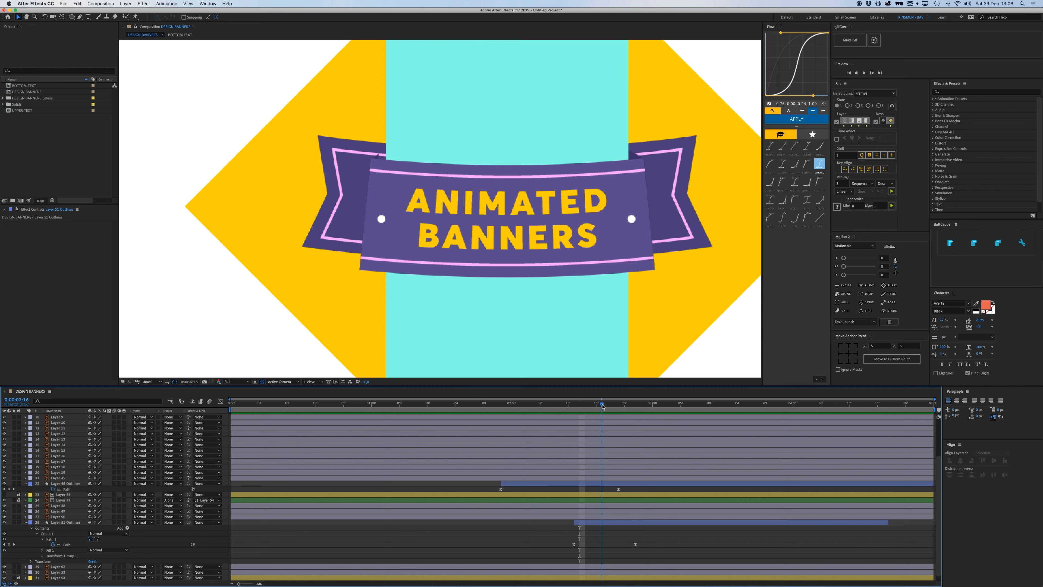
click(596, 404)
drag(574, 523, 596, 523)
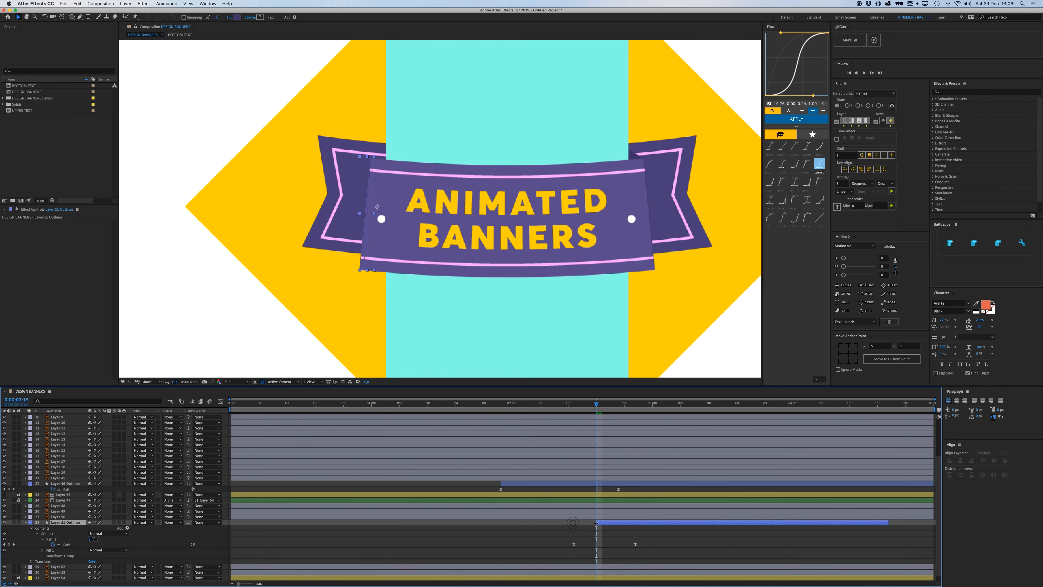
click(614, 538)
drag(593, 405, 630, 411)
key(space)
key(space)
Step: Convert the left ribbon tail's vector layer, Layer 53, to a shape layer and delete the original
drag(363, 185, 336, 159)
key(super+z)
right_click(58, 571)
click(185, 549)
scroll(58, 569, down, 2)
click(57, 567)
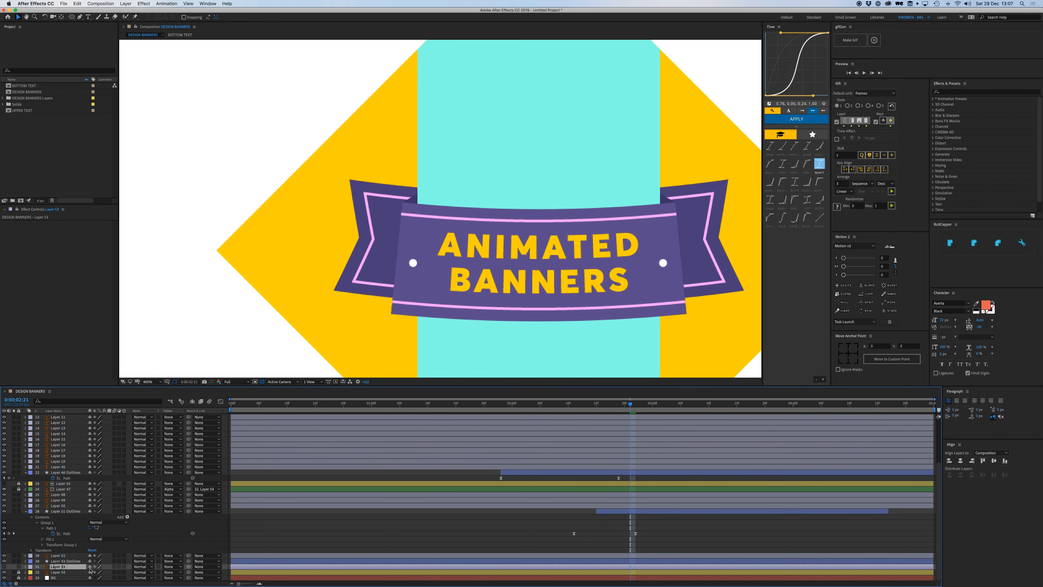
key(Delete)
Step: Add a path keyframe to the left ribbon tail's shape and move it to about 0:00:03:15
click(75, 567)
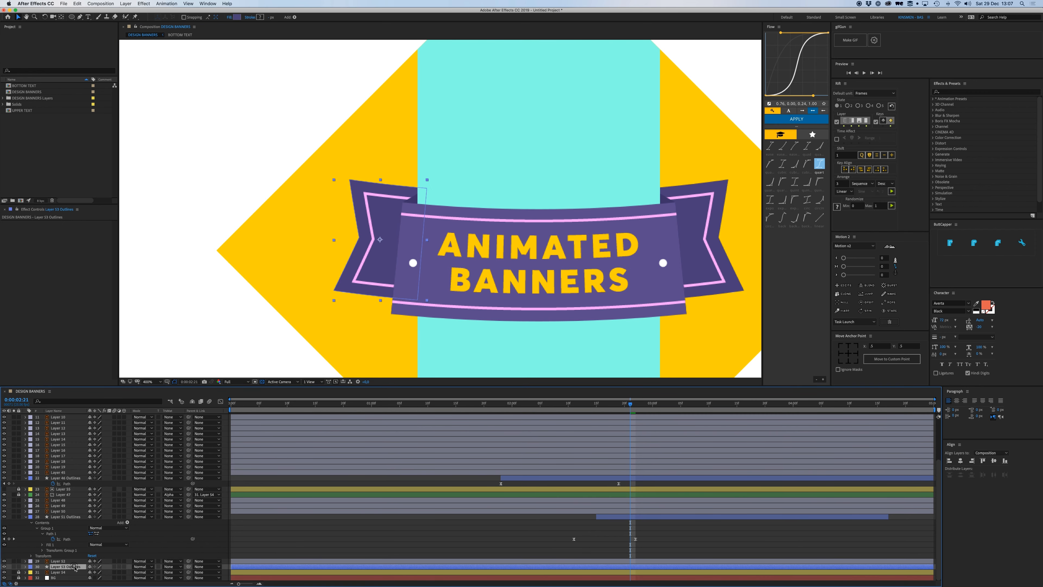
key(period)
drag(325, 164, 365, 101)
key(Page_Down)
click(26, 566)
click(53, 549)
drag(636, 549, 736, 549)
Step: At 0:00:02:22, collapse the left tail's path behind the banner by moving its outer points inward and adjusting their handles
drag(254, 70, 328, 325)
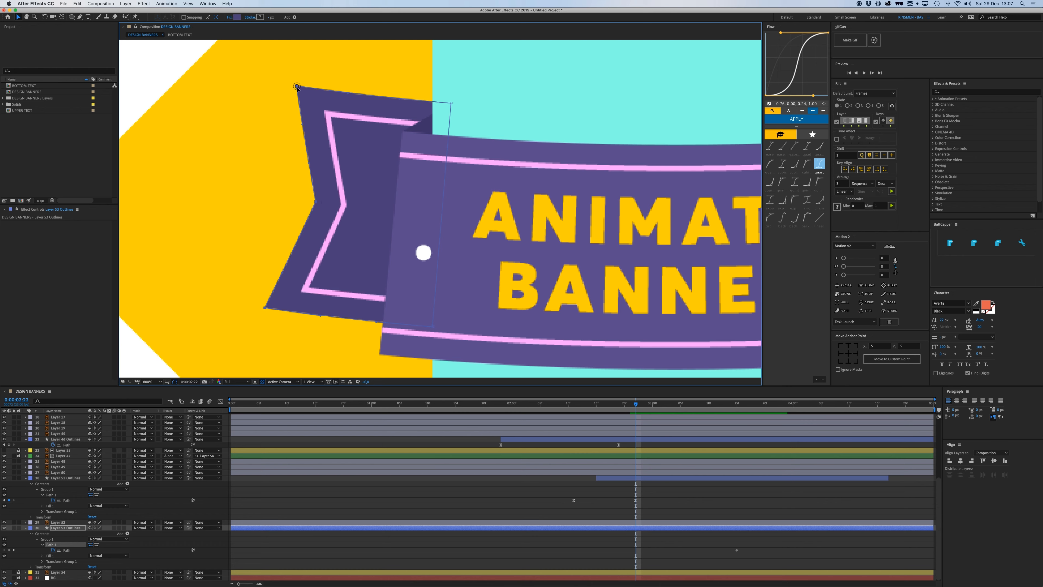
drag(297, 86, 461, 107)
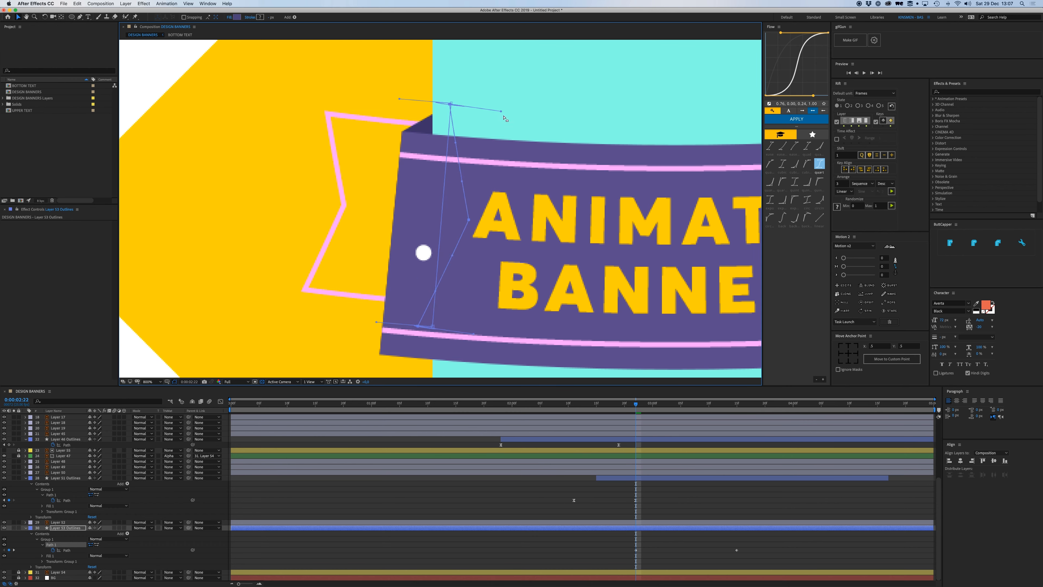
drag(399, 100, 452, 104)
key(.)
drag(430, 318, 429, 209)
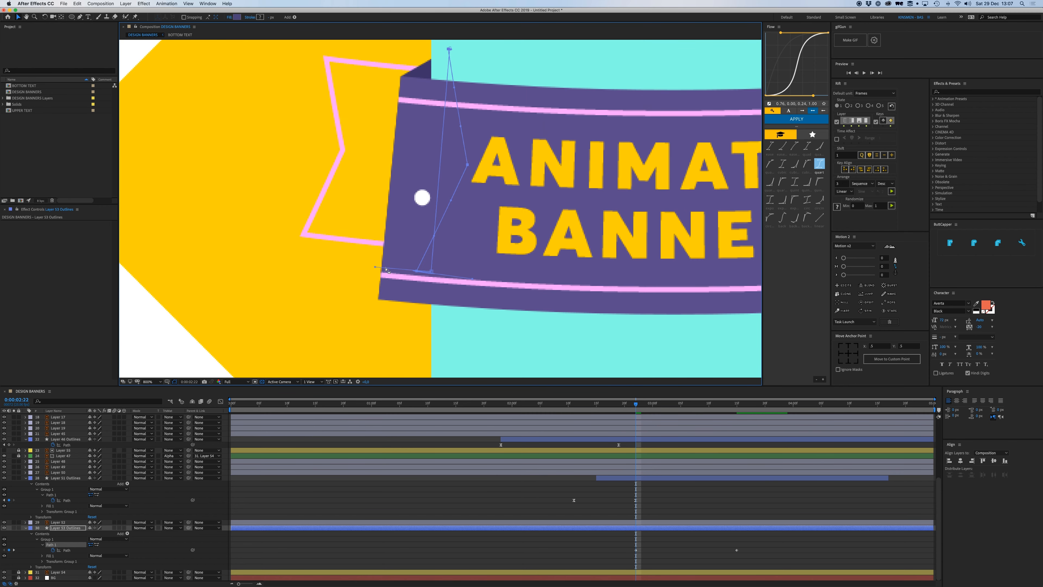
click(417, 271)
click(417, 271)
drag(416, 270, 438, 275)
drag(375, 267, 431, 271)
scroll(360, 224, down, 1)
Step: Preview the left tail's unfolding and apply the current Flow easing curve to both of its path keyframes
key(space)
key(space)
drag(782, 535, 619, 555)
click(808, 118)
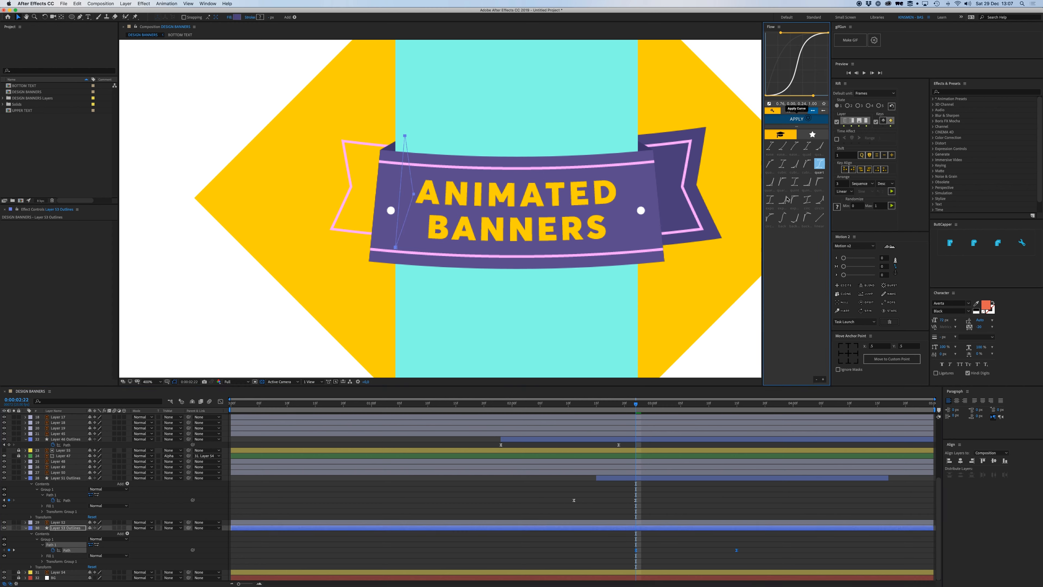
Step: Trim the left tail layer's start to 0:00:02:22 and slide the layer about four frames earlier
key(alt+[)
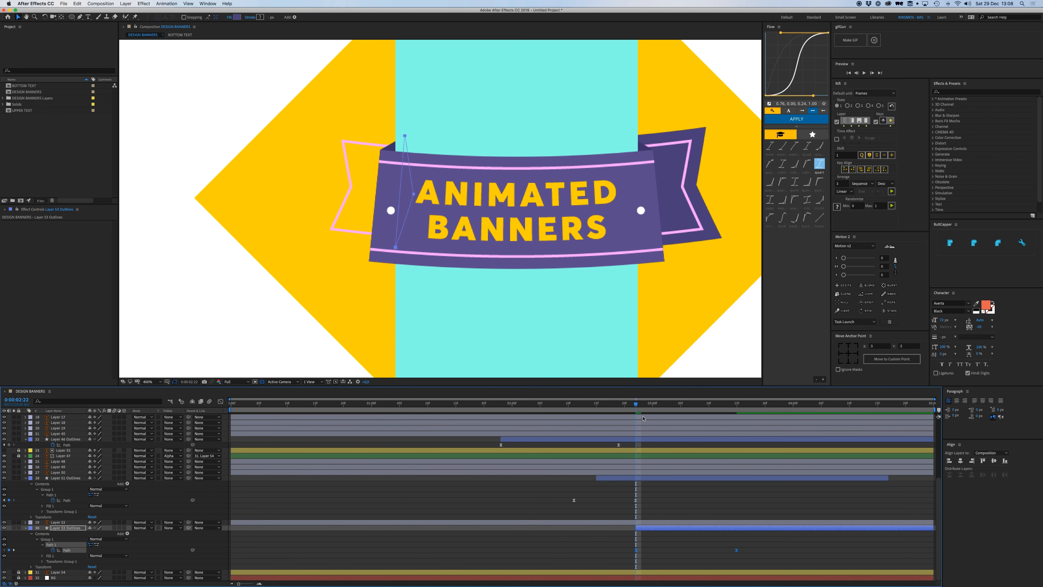
drag(635, 404, 613, 415)
drag(698, 527, 675, 528)
Step: Collapse the open layer properties, convert the left tail's pink outline to a shape layer and delete its original
drag(613, 404, 765, 404)
key(super+a)
key(u)
right_click(57, 561)
click(271, 376)
click(58, 565)
key(Delete)
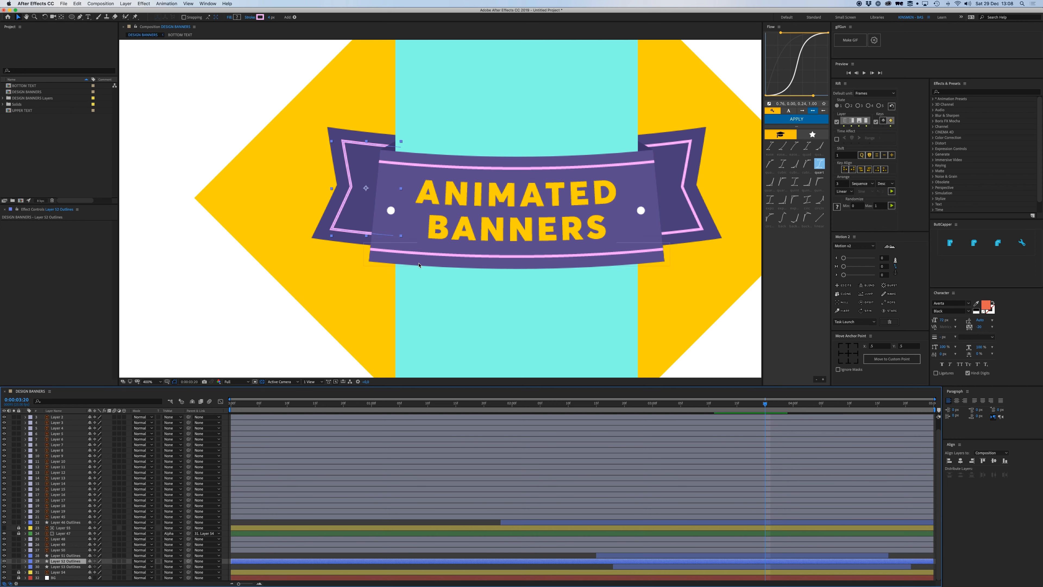
Step: Select the banner's upper and lower pink stripe layers and move them directly below the two text compositions
click(477, 170)
drag(484, 175, 443, 179)
shift+click(475, 260)
scroll(58, 516, up, 2)
drag(57, 527, 58, 430)
Step: Create shape layers from the two pink stripe vector layers and delete the originals
right_click(57, 434)
mouse_move(93, 498)
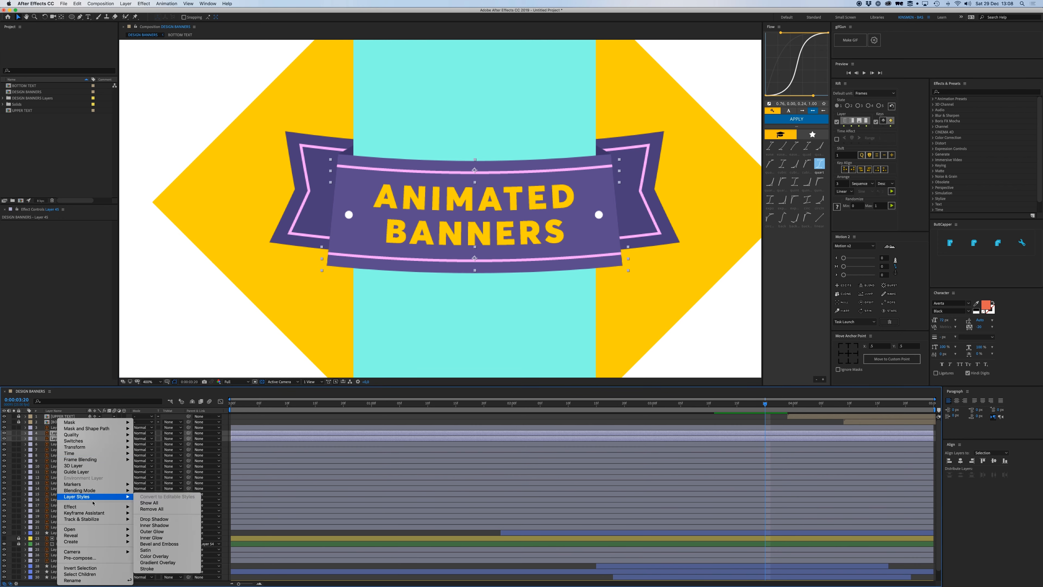
mouse_move(82, 542)
click(172, 560)
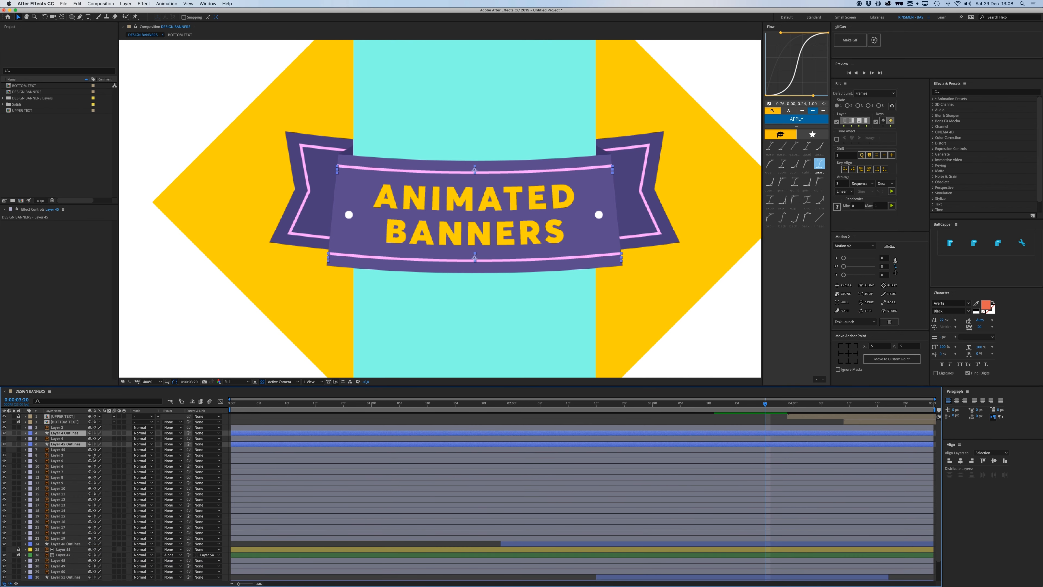
click(66, 439)
super+click(66, 449)
key(Delete)
Step: Add Trim Paths to the lower pink stripe and enable keyframes for its Start and End
click(25, 432)
click(127, 438)
click(48, 456)
click(47, 460)
Step: Preview the lower stripe's growth and apply Easy Ease to its Start and End keyframes
key(space)
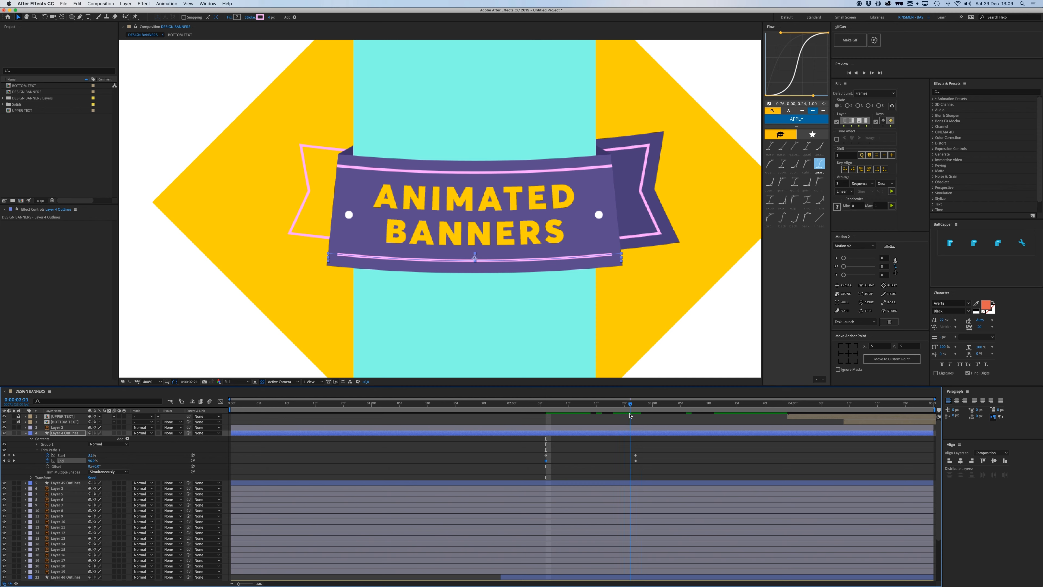
key(space)
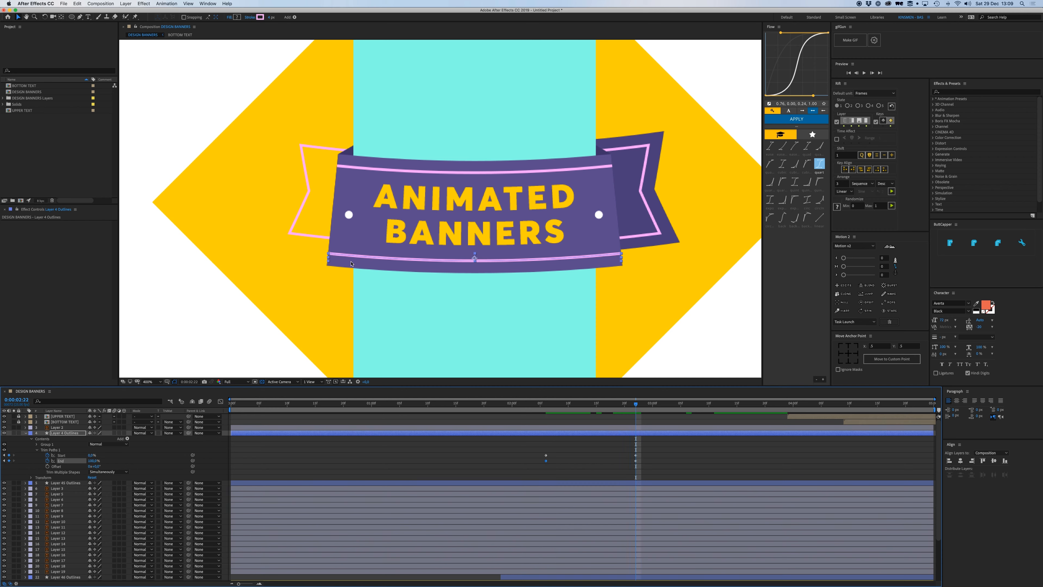
key(space)
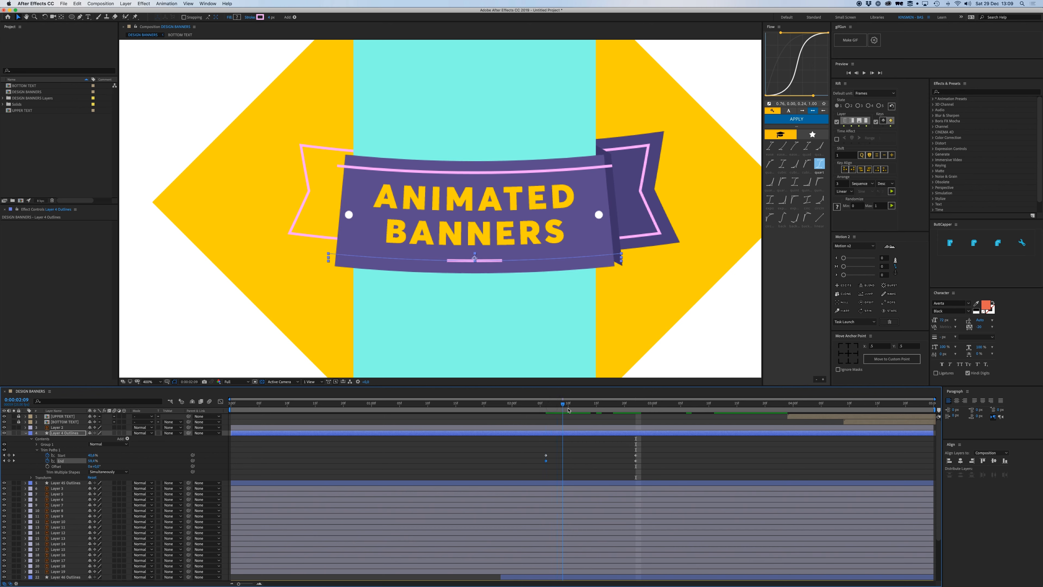
key(space)
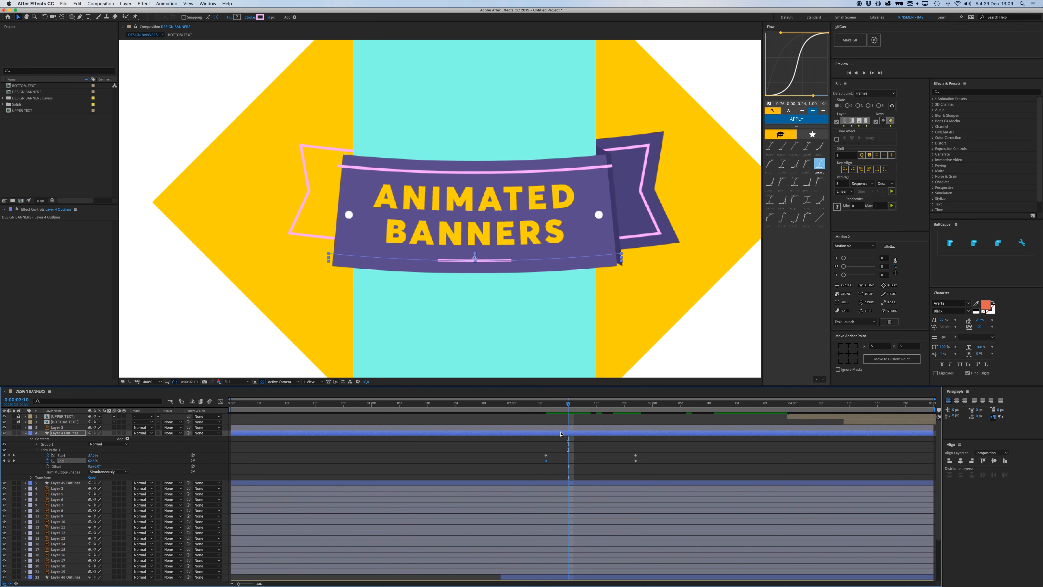
key(j)
drag(530, 444, 655, 471)
key(F9)
key(space)
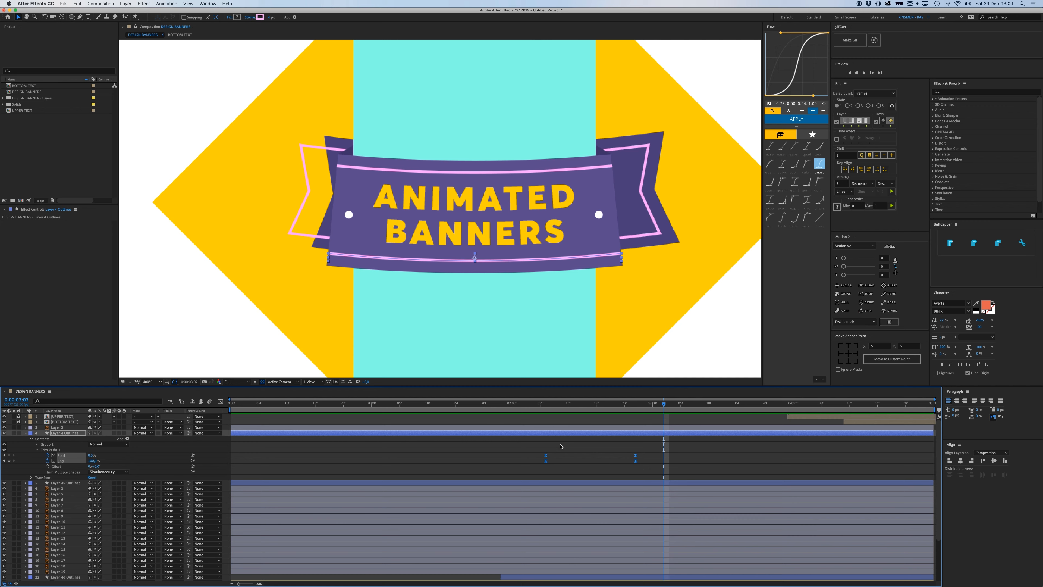
Step: Copy the lower stripe's Trim Paths animation to the upper pink stripe at 0:00:02:06 and preview both
click(553, 406)
click(563, 483)
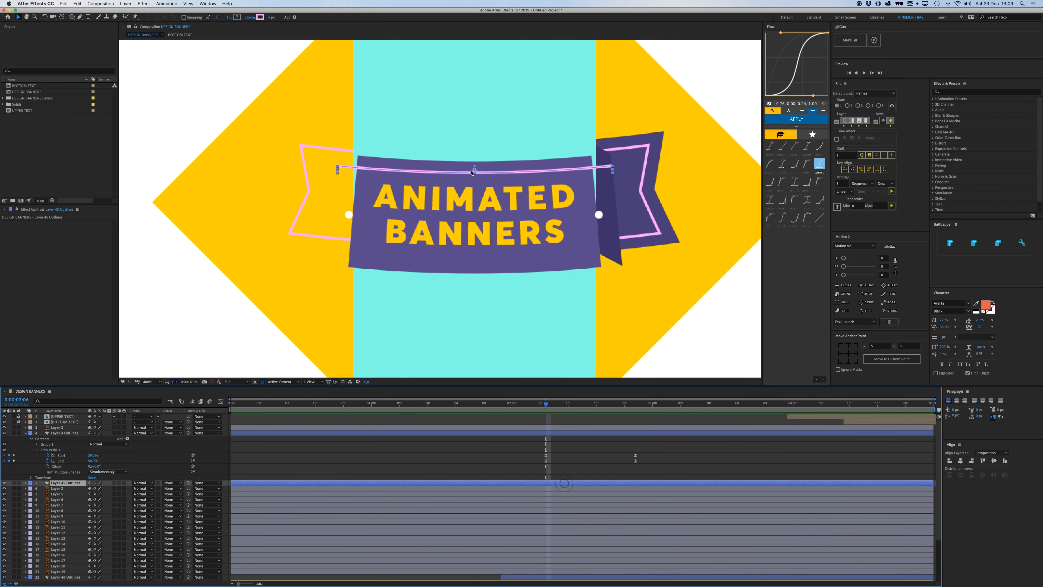
click(590, 423)
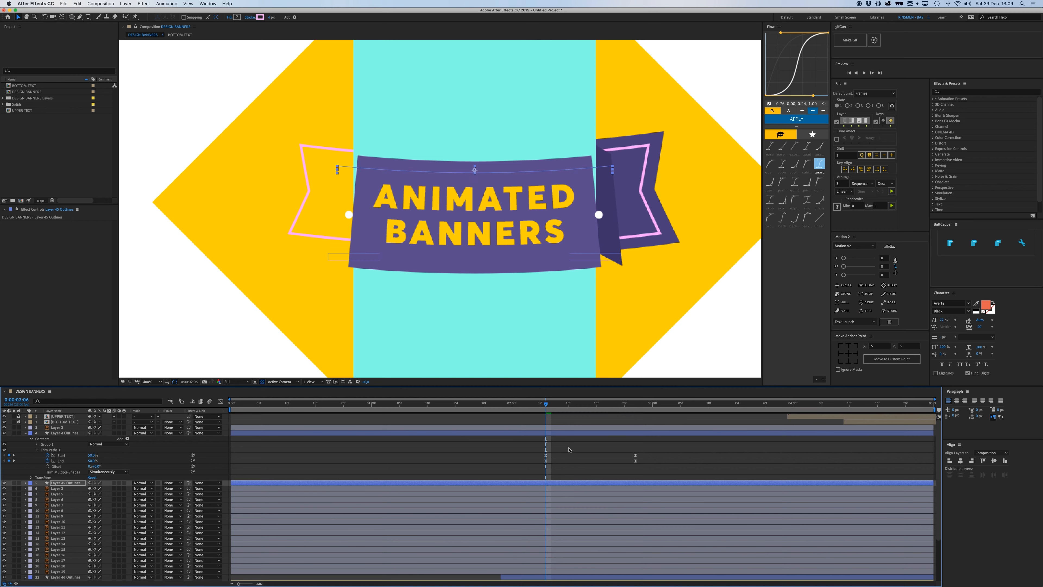
key(space)
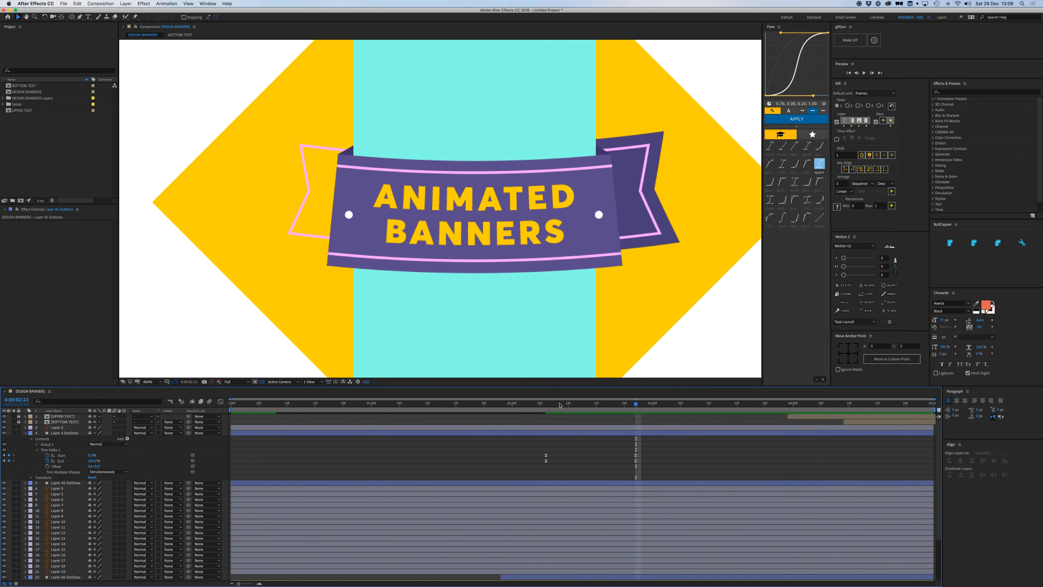
key(space)
Step: Trim the start of both pink stripe layers to 0:00:02:06
click(550, 432)
shift+click(564, 484)
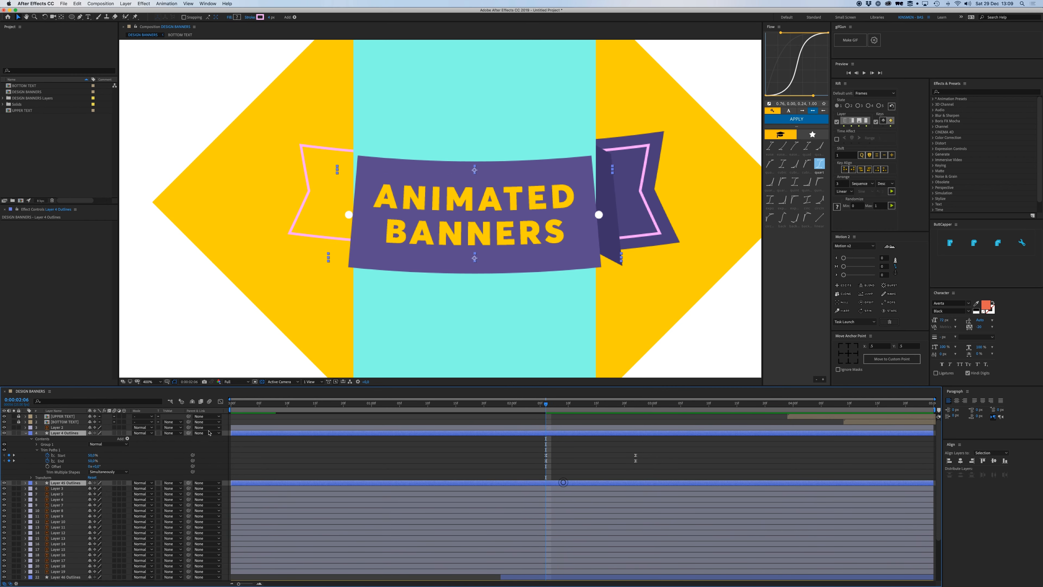
drag(232, 433, 546, 449)
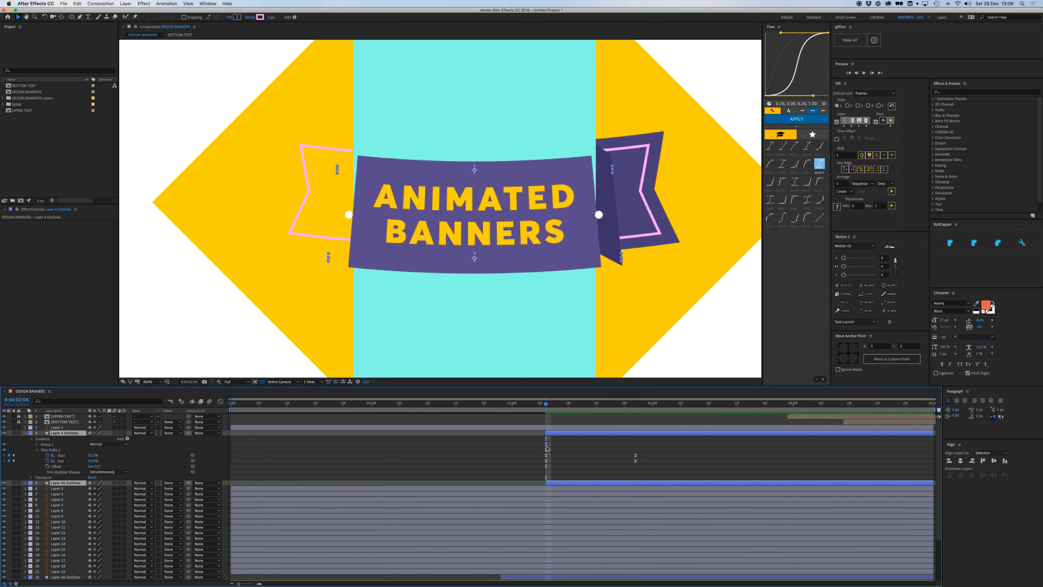
click(578, 442)
Step: Delay both pink stripe layers by about two frames and trim their starts to about 0:00:02:11
drag(546, 404, 509, 415)
key(space)
key(space)
drag(575, 433, 603, 433)
Step: Add Trim Paths to the left tail's pink outline and place a 100% End keyframe at 0:00:03:22
click(669, 403)
click(356, 211)
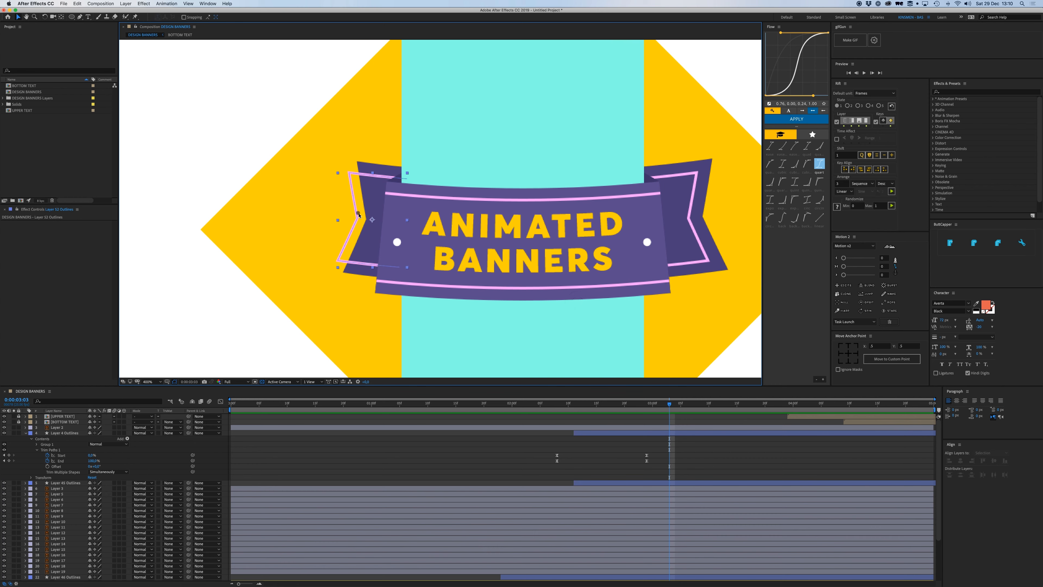
drag(697, 407, 731, 405)
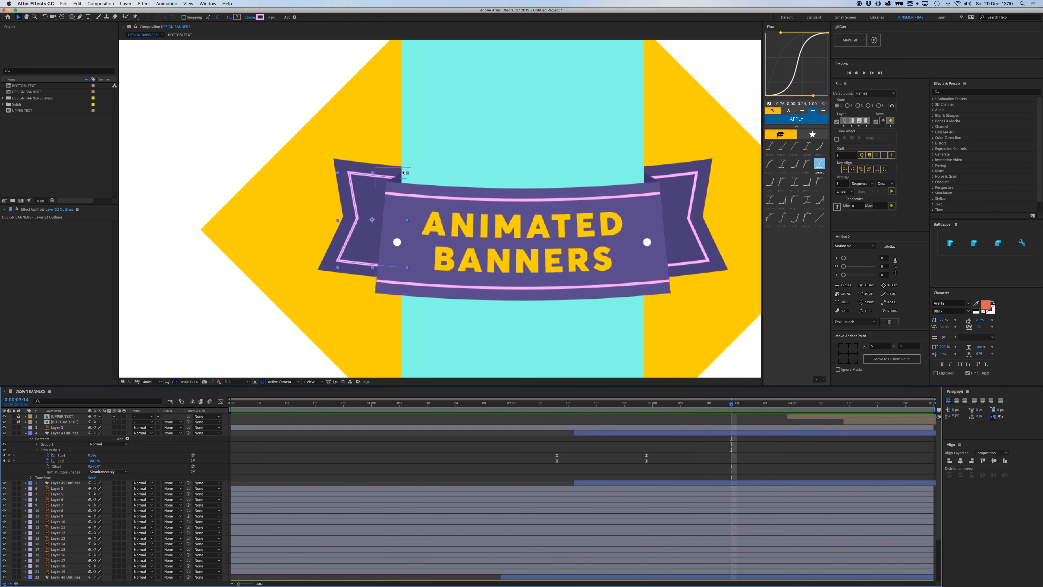
scroll(123, 514, down, 10)
click(26, 561)
click(128, 566)
click(152, 552)
click(37, 533)
click(47, 544)
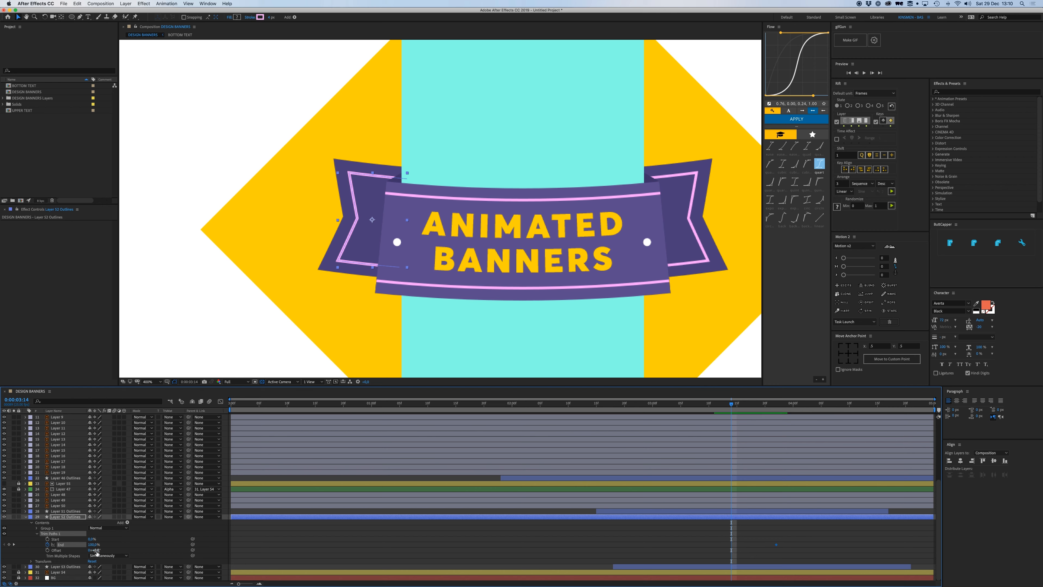
Step: Set the left outline's trim End to 0% at 0:00:03:14 and readjust its End value at 0:00:03:22
drag(94, 545, 61, 545)
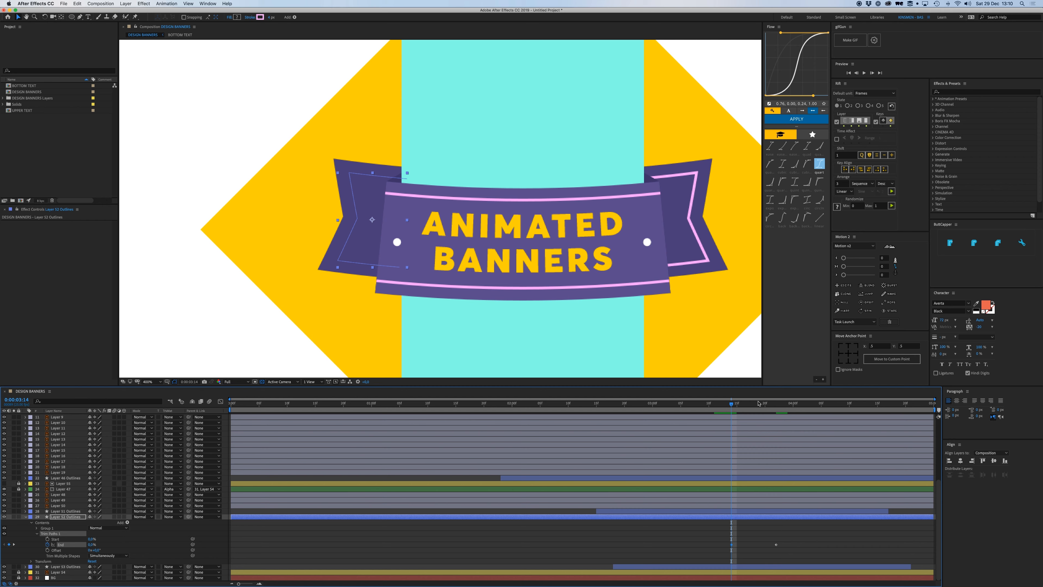
drag(758, 404, 776, 403)
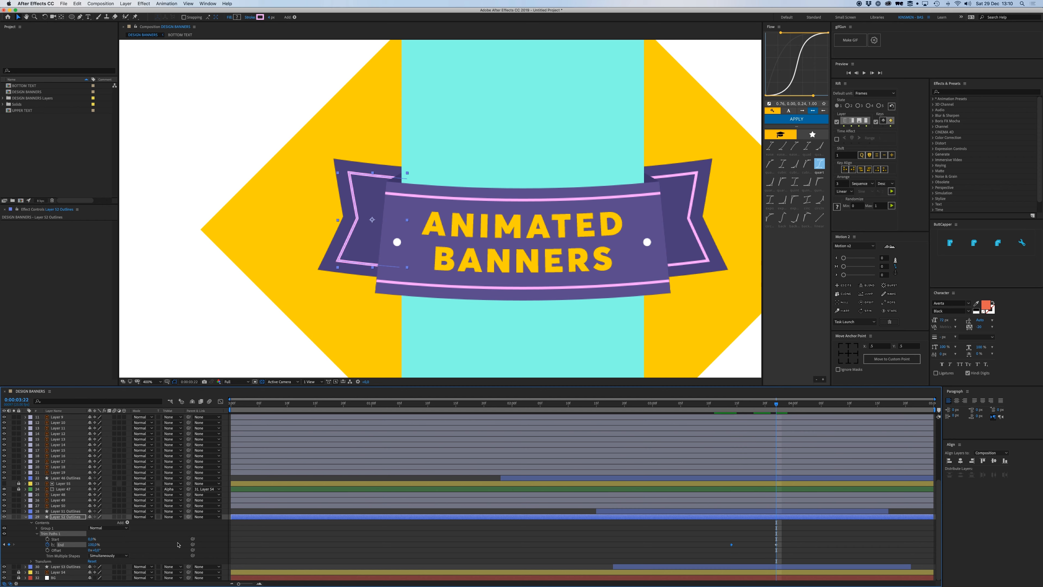
drag(94, 544, 80, 543)
click(94, 544)
key(Return)
Step: Trim the left outline layer's start to 0:00:03:04 and move its first End keyframe there
drag(776, 404, 675, 405)
key(alt+[)
drag(730, 544, 674, 544)
Step: Apply the current Flow easing curve to the left outline's End keyframes and preview the animation
drag(790, 556, 666, 540)
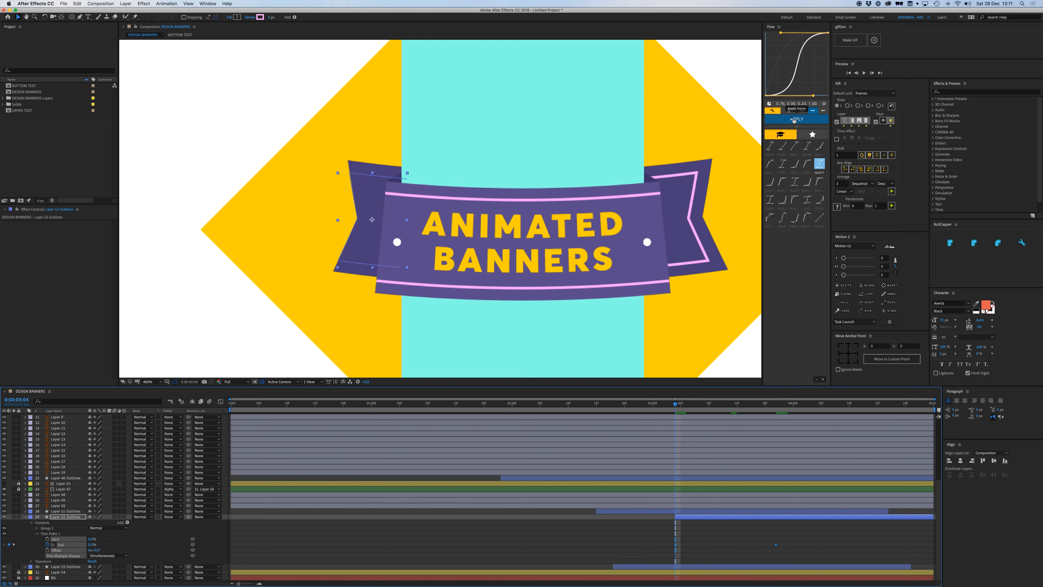
click(794, 120)
click(742, 534)
key(space)
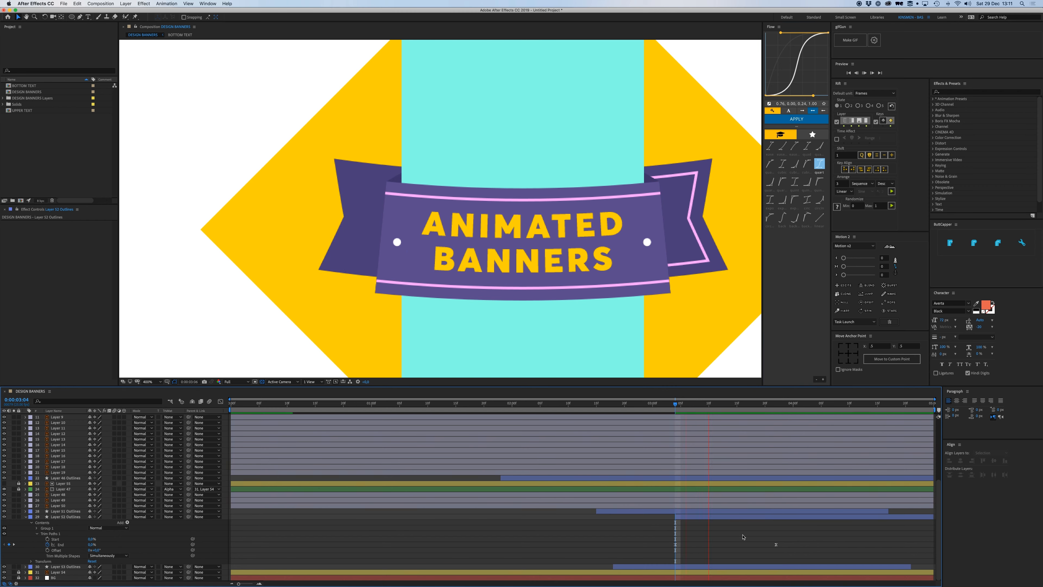
Step: Select the left outline's End keyframes and apply the 0.66, 0.00, 0.34, 1.00 Flow easing curve to them
key(space)
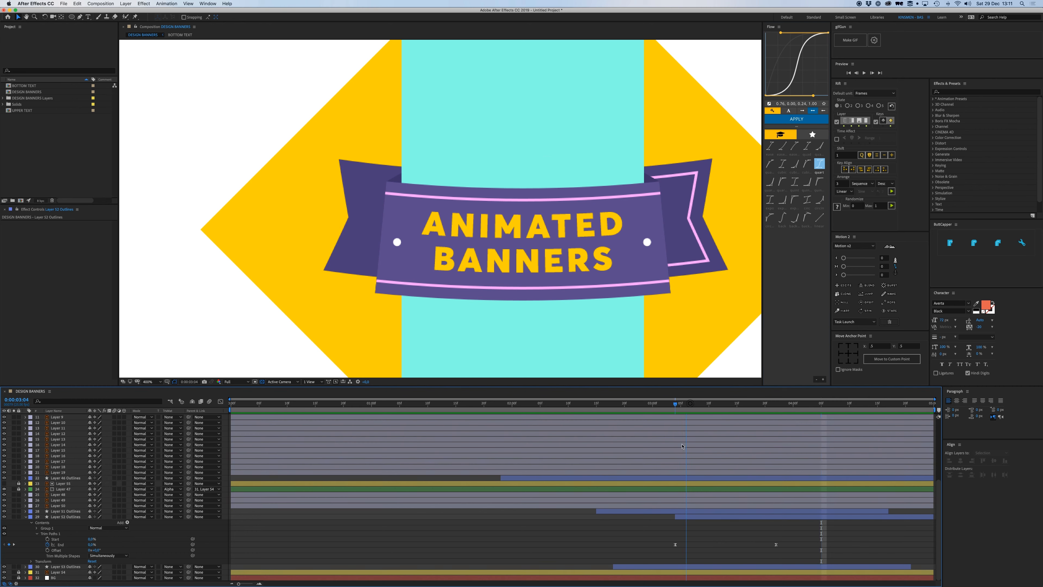
drag(658, 528, 787, 552)
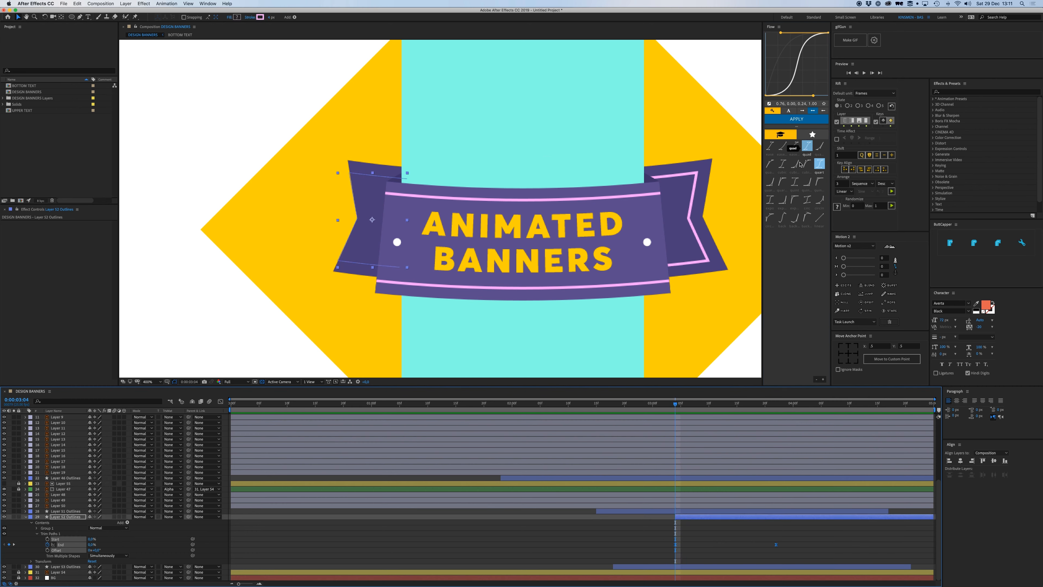
click(783, 163)
click(797, 118)
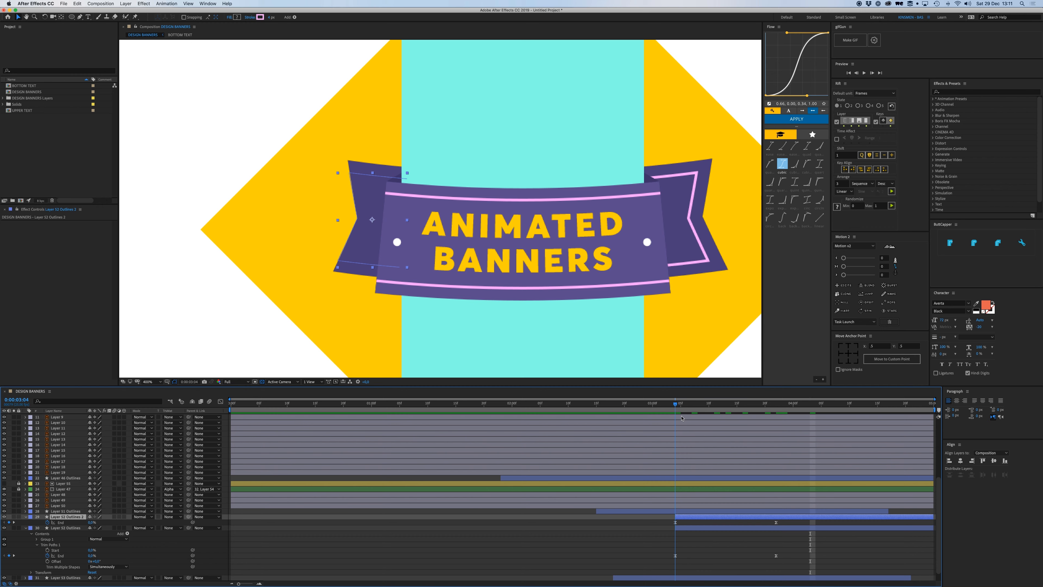
Step: Duplicate the left outline layer, remove the copy's trim End keyframes and set its End to 100%
key(super+d)
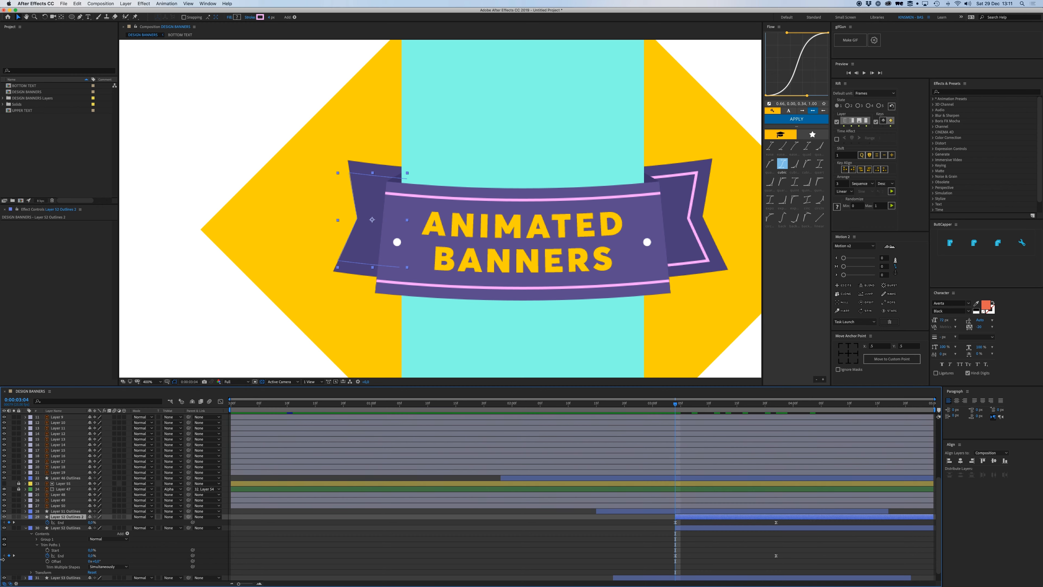
click(26, 517)
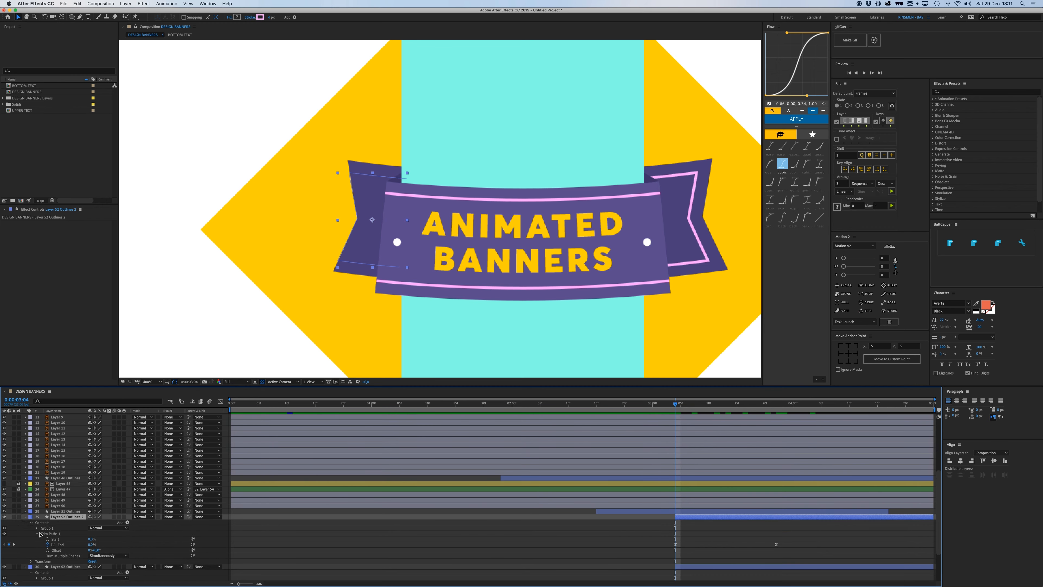
click(777, 409)
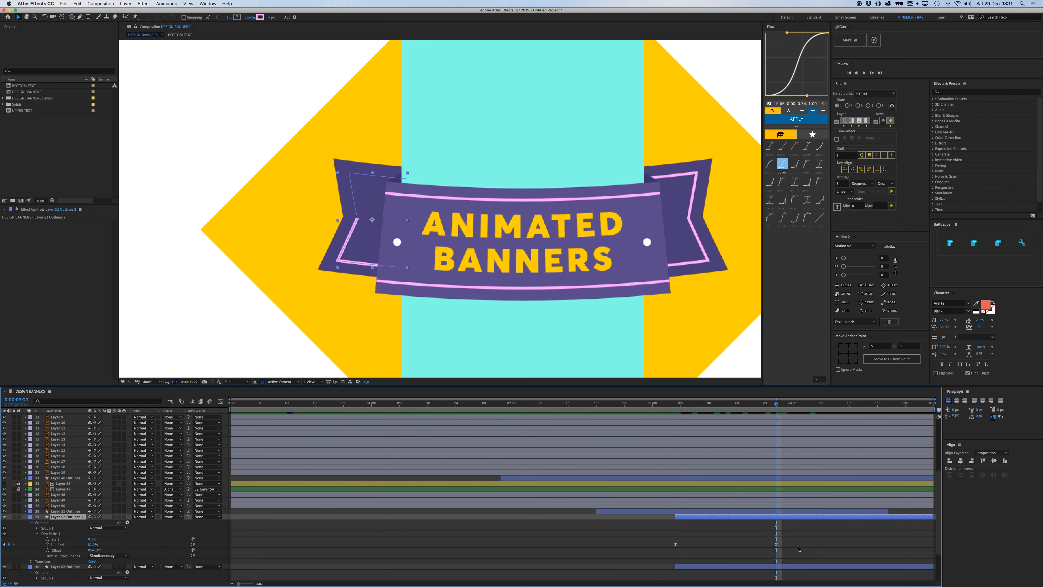
drag(795, 541, 669, 560)
key(Delete)
drag(92, 544, 140, 544)
Step: Animate the copy's trim Start from 100% with two keyframes, placing and adjusting the second one at 0:00:03:13
click(47, 539)
scroll(698, 542, down, 3)
drag(776, 404, 748, 404)
drag(93, 522, 145, 524)
drag(782, 518, 715, 528)
click(731, 517)
click(746, 500)
drag(748, 522, 726, 523)
drag(748, 405, 725, 404)
drag(90, 523, 110, 523)
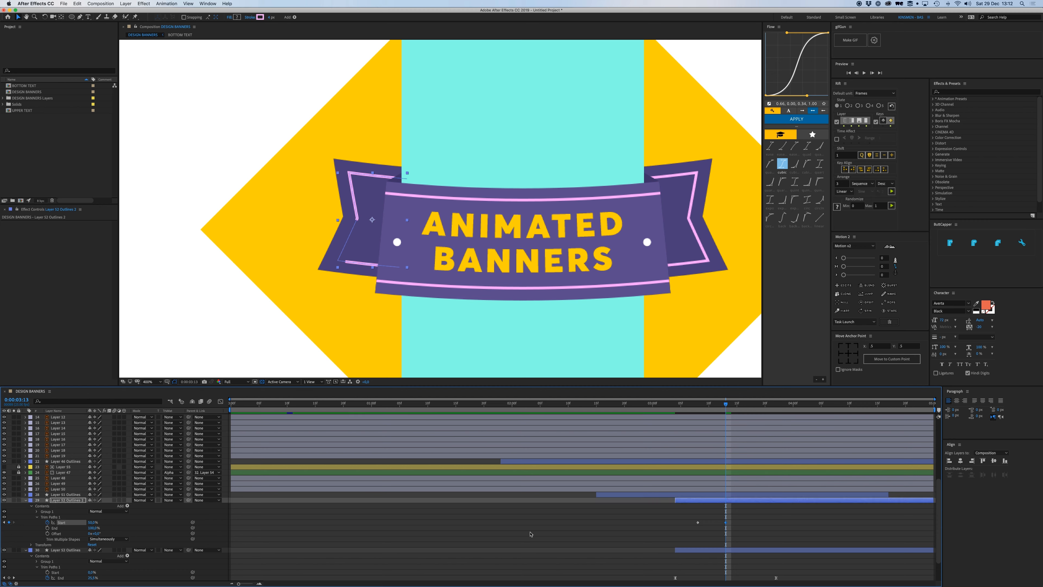
Step: Spread the copy's Start keyframes to 0:00:03:04 and 0:00:03:22 and apply the current Flow easing curve
click(701, 522)
drag(697, 522, 775, 523)
click(816, 119)
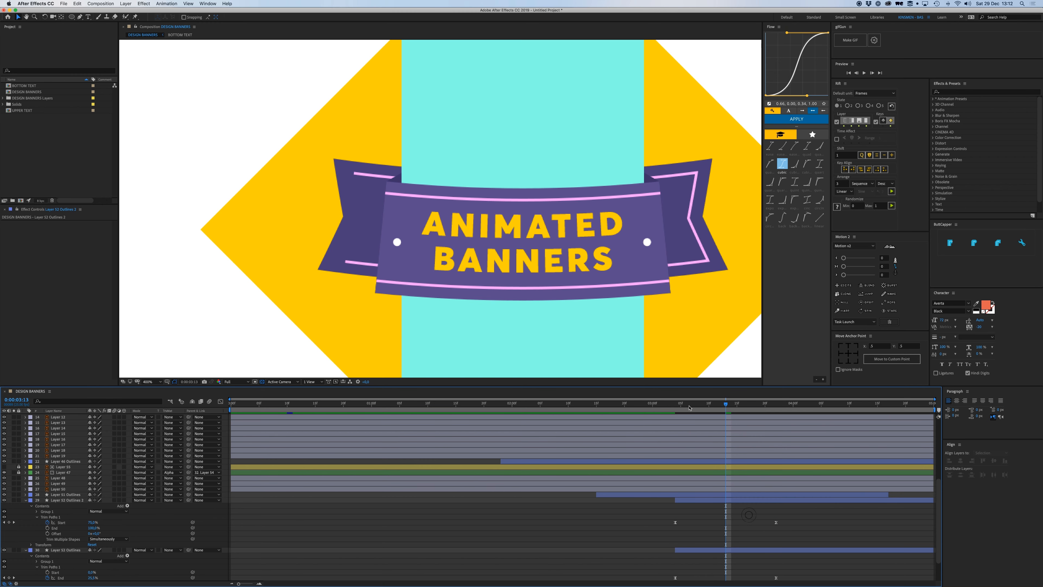
Step: Preview the banner animation from 0:00:02:09 to check both halves of the left outline drawing on
click(676, 409)
mouse_move(676, 408)
mouse_down()
mouse_move(737, 411)
mouse_move(563, 410)
mouse_up()
key(space)
key(space)
key(space)
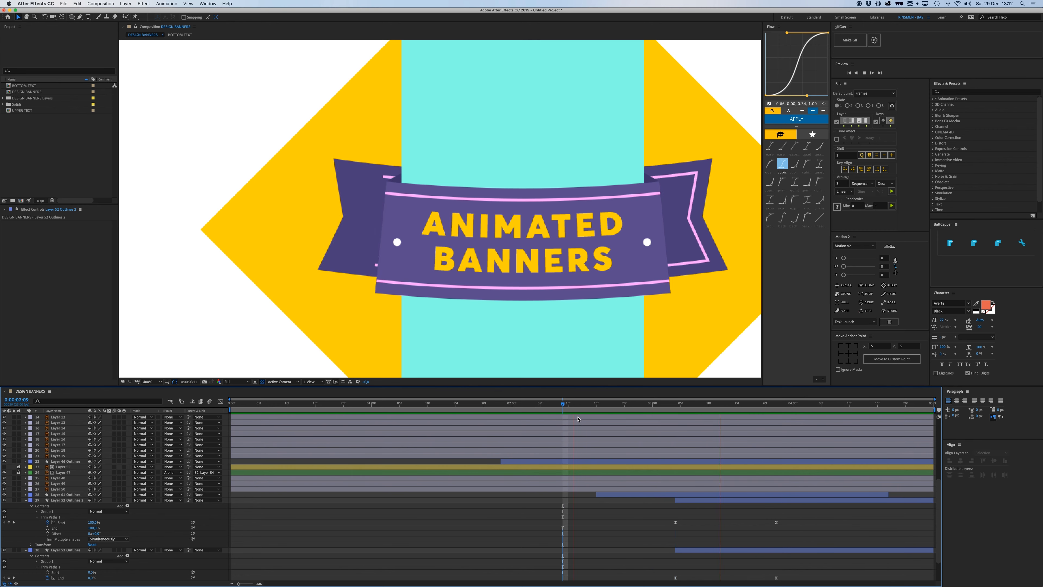
key(space)
Step: Collapse the two left outline layers and slide both slightly earlier in the timeline
click(26, 500)
click(26, 506)
click(690, 556)
shift+click(689, 561)
drag(690, 560, 662, 561)
click(653, 549)
click(652, 555)
shift+click(653, 561)
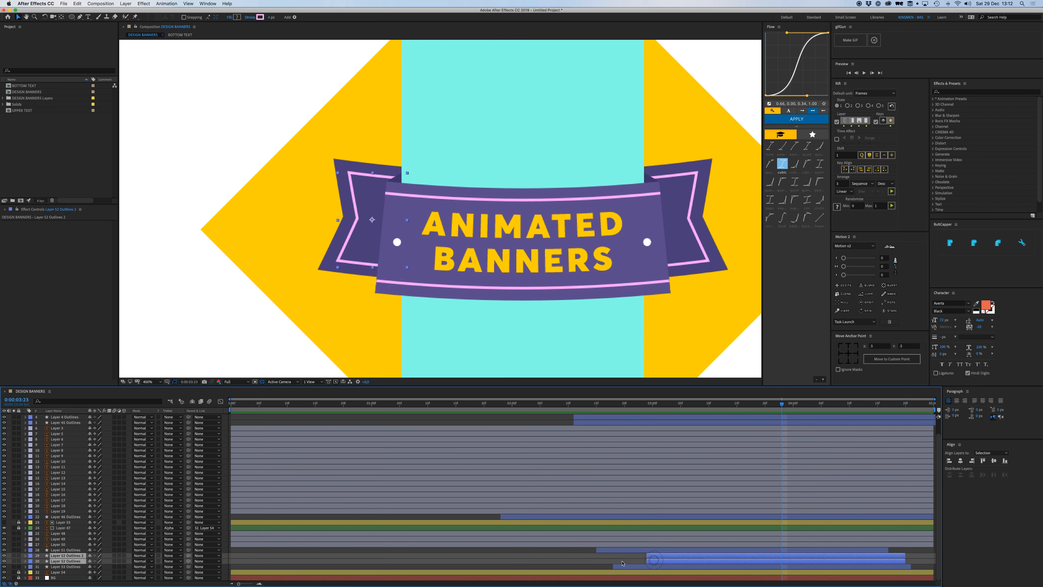
Step: Give the two left outline layers a pinkish label color and the center ribbon layer a purple one
click(30, 555)
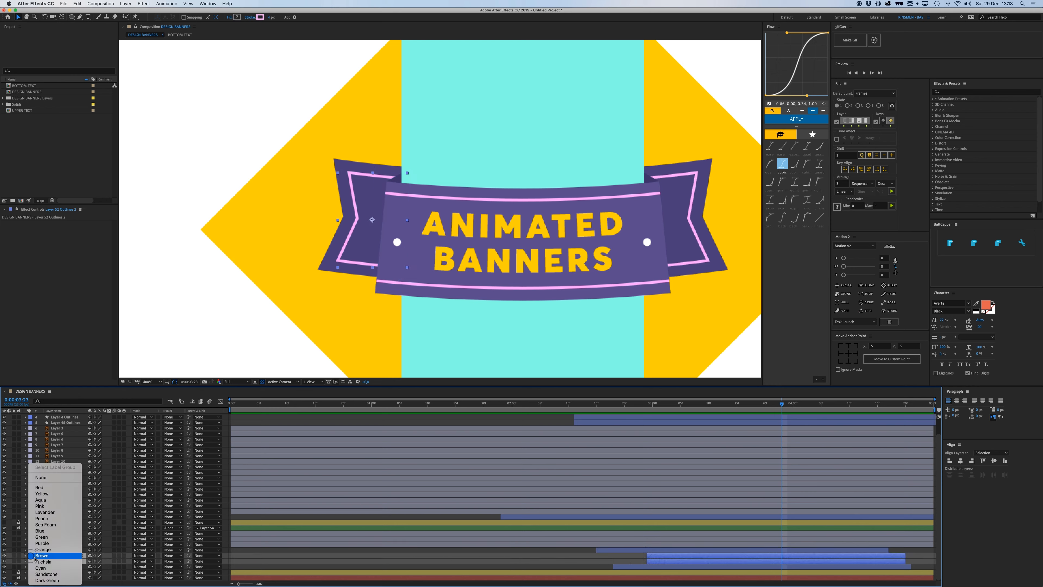
click(40, 567)
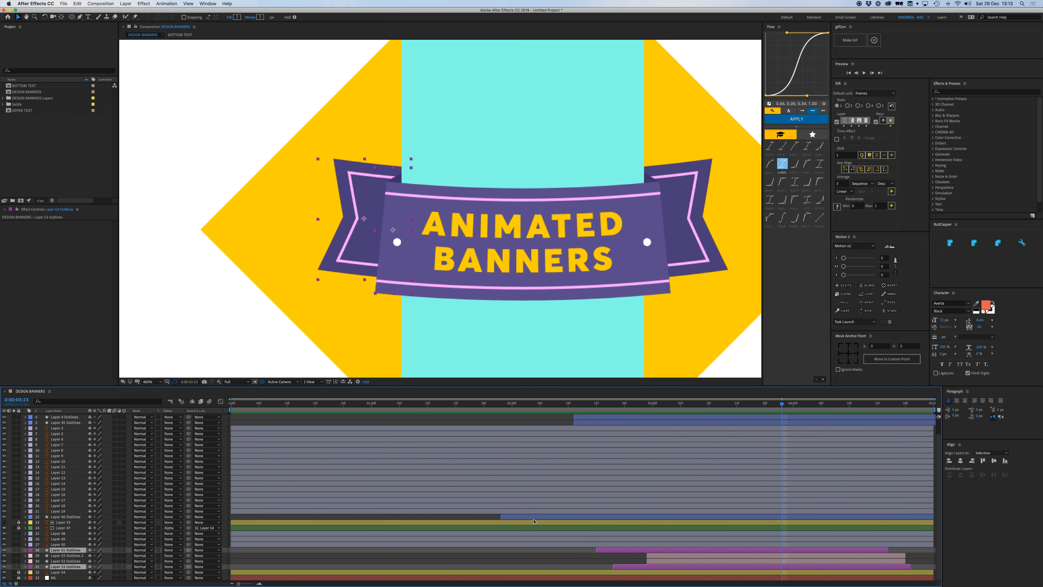
click(534, 516)
click(31, 516)
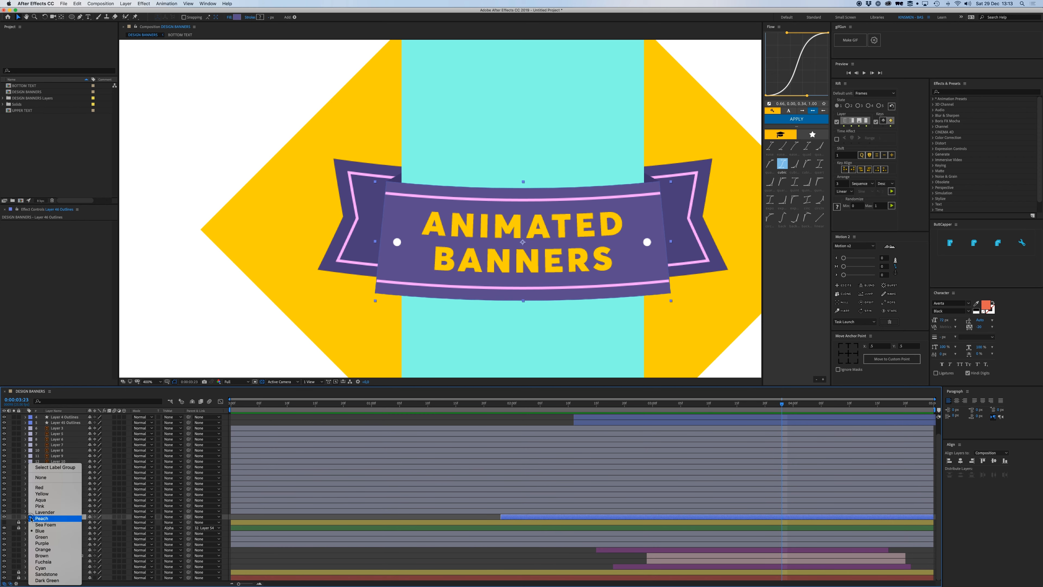
click(51, 543)
click(541, 559)
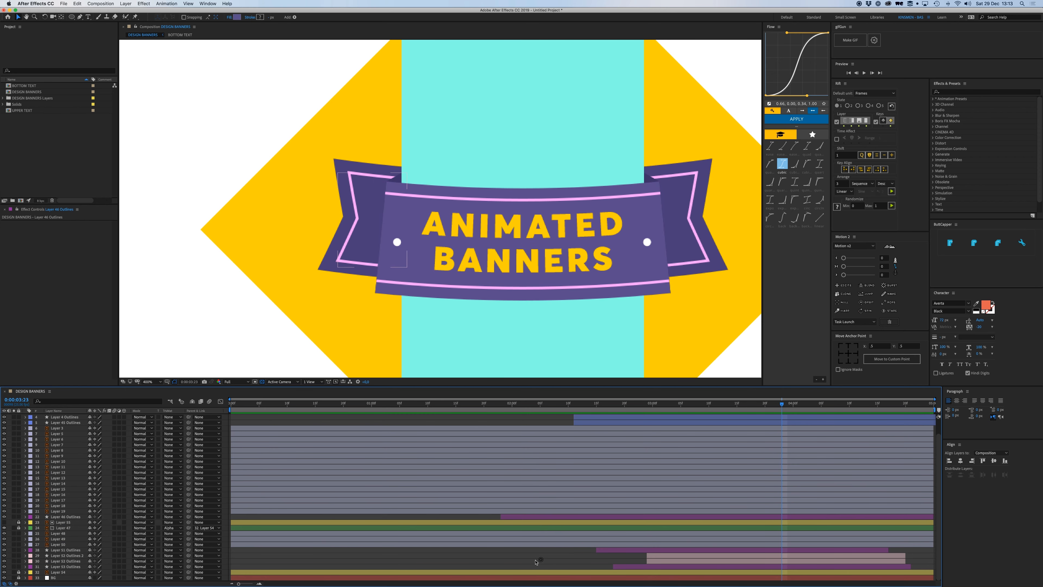
Step: Select the four left tail layers and extend their ends to the end of the composition
click(698, 550)
shift+click(698, 566)
drag(513, 247, 424, 249)
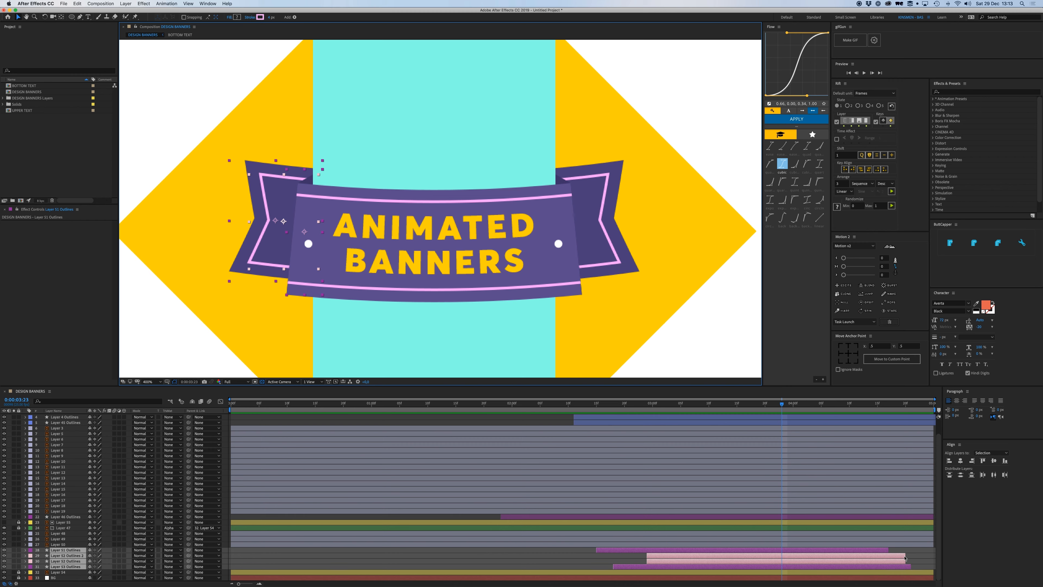
drag(851, 558, 938, 555)
key(super+z)
Step: Pre-compose the four selected tail layers as BACK PIECE and give the new layer a purple label
key(super+shift+c)
text(BACK PIE)
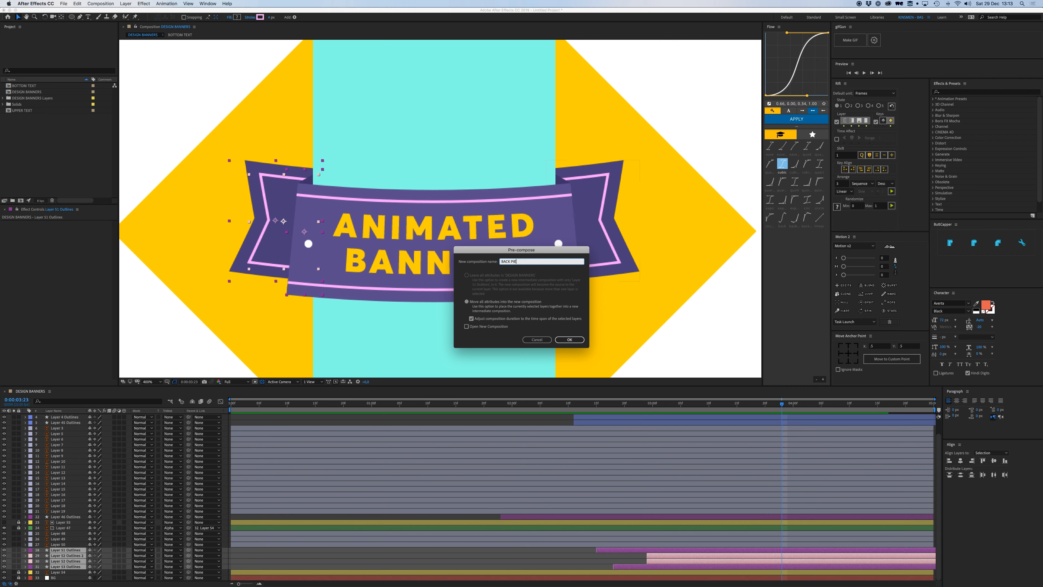
text(CE)
key(Return)
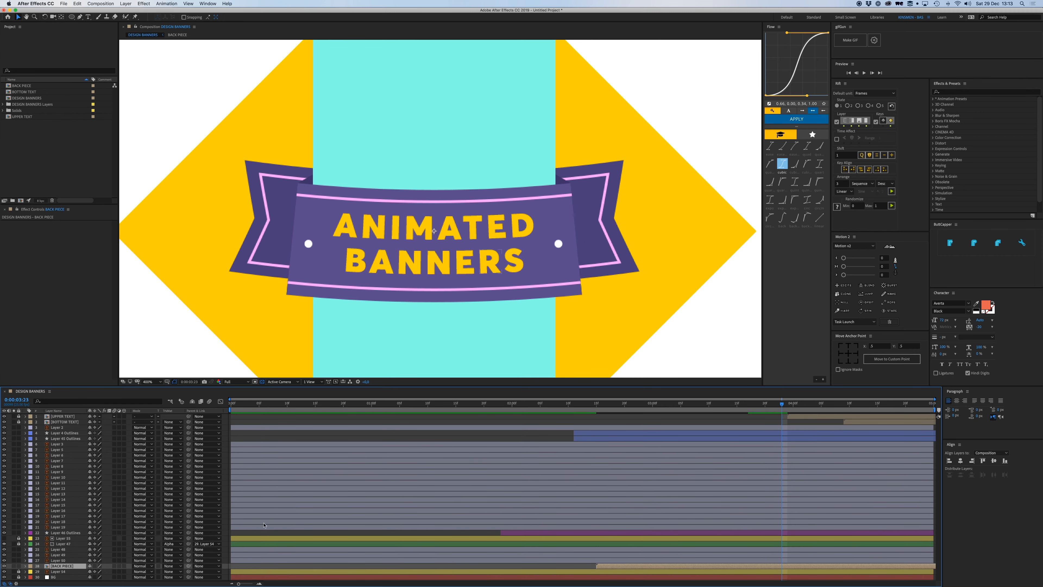
click(32, 566)
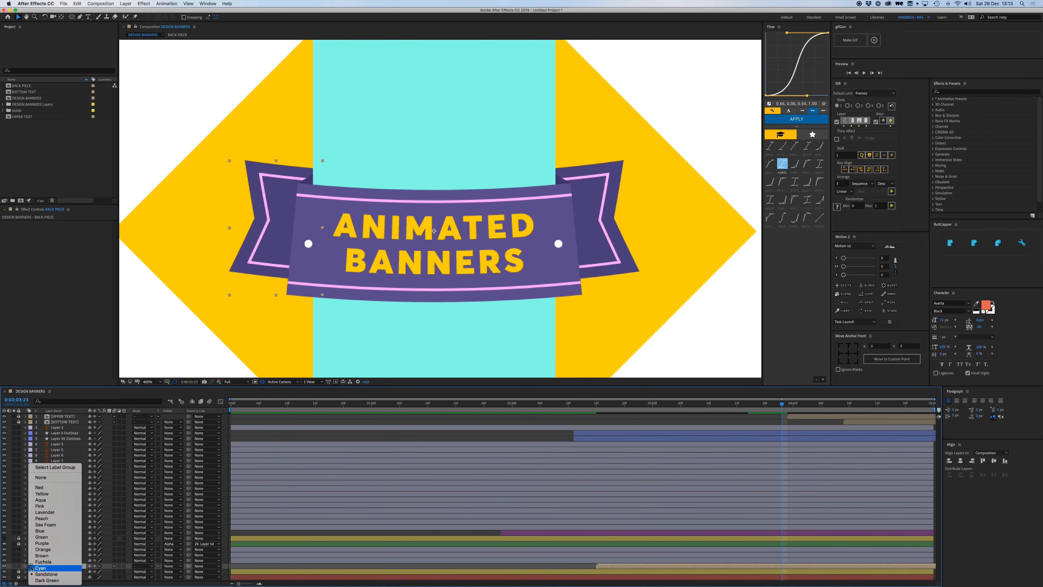
click(41, 543)
Step: Delete the three original layers that make up the right tail of the ribbon
click(57, 550)
shift+click(58, 560)
key(Delete)
Step: Duplicate the BACK PIECE layer and flip the copy horizontally to form the right tail
key(super+d)
right_click(271, 206)
mouse_move(294, 235)
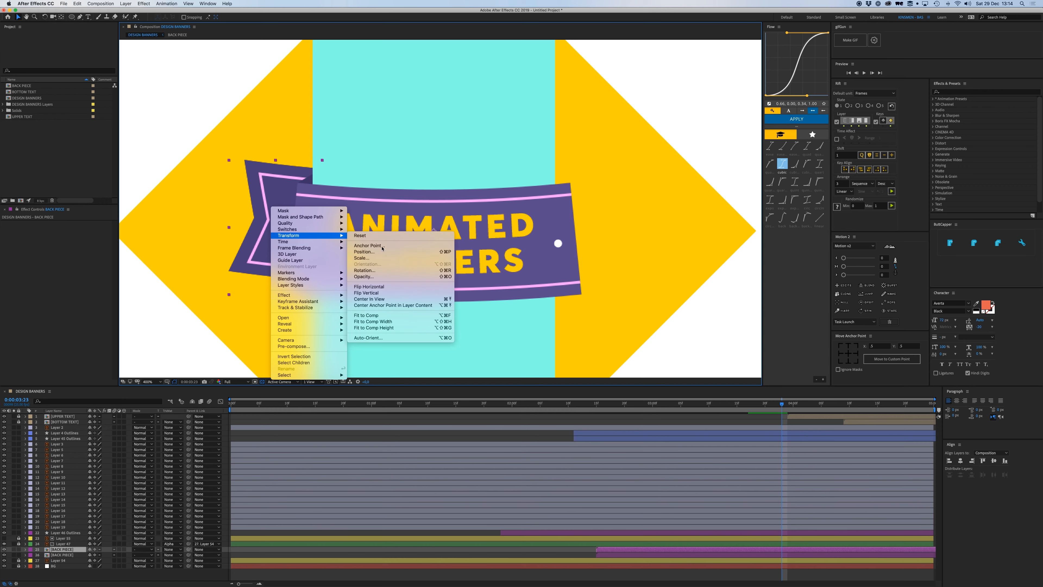
click(386, 287)
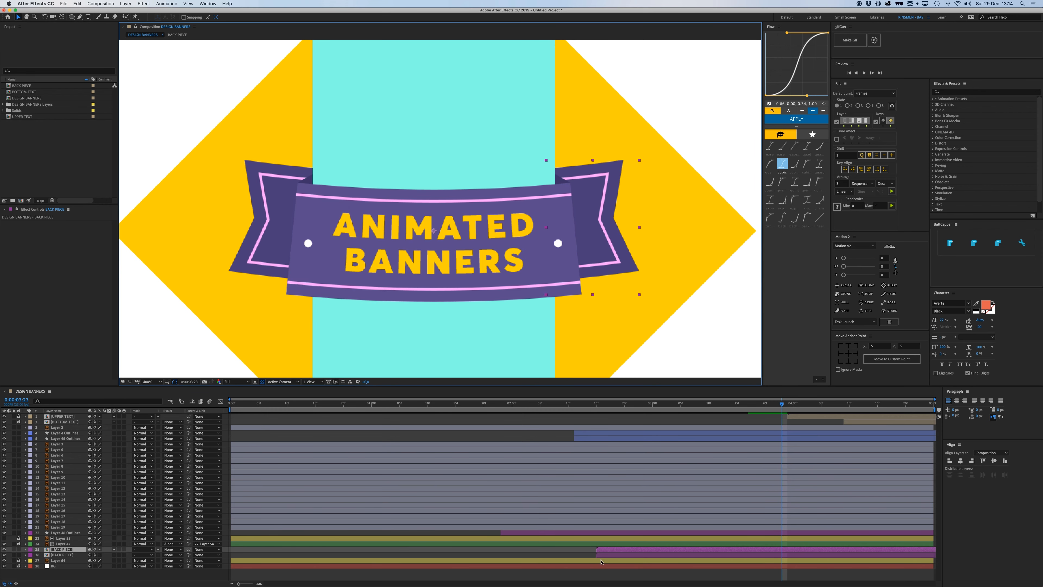
Step: Delete the left white dot layer and start the right dot's Scale animation with a keyframe at 0:00:03:19
click(57, 444)
key(Delete)
click(57, 427)
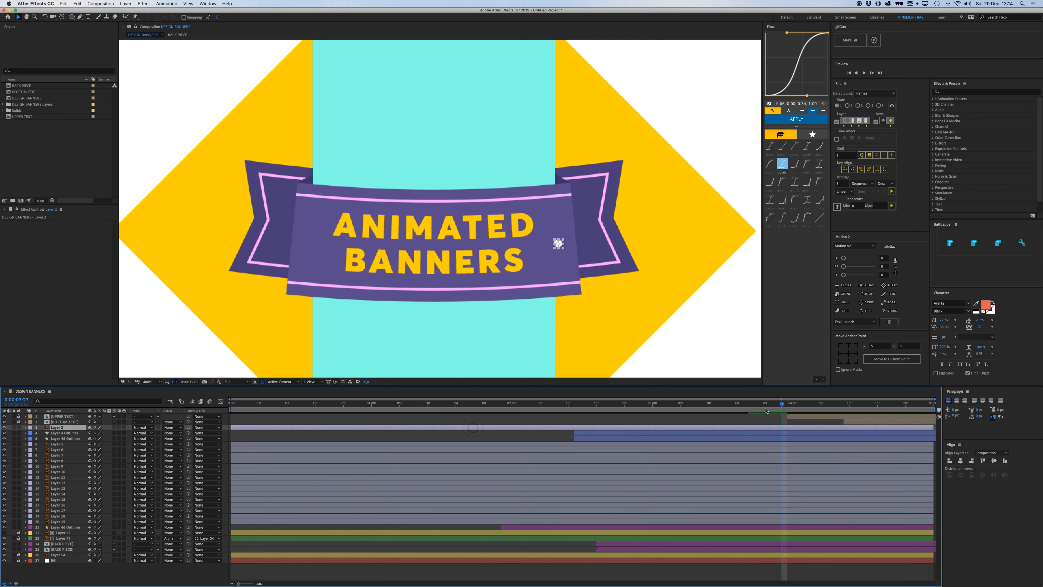
click(759, 404)
key(s)
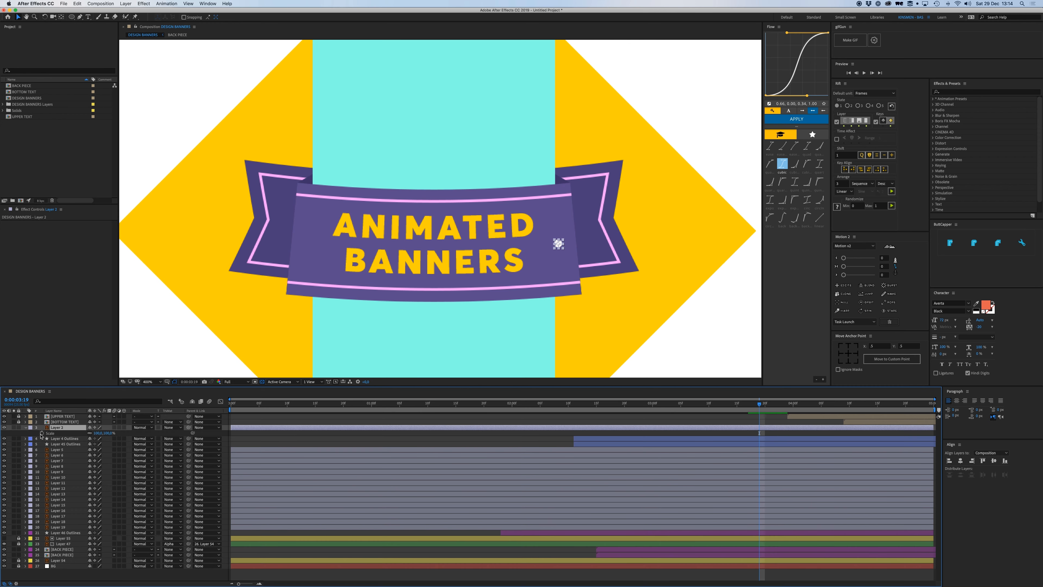
click(42, 432)
drag(683, 407, 658, 405)
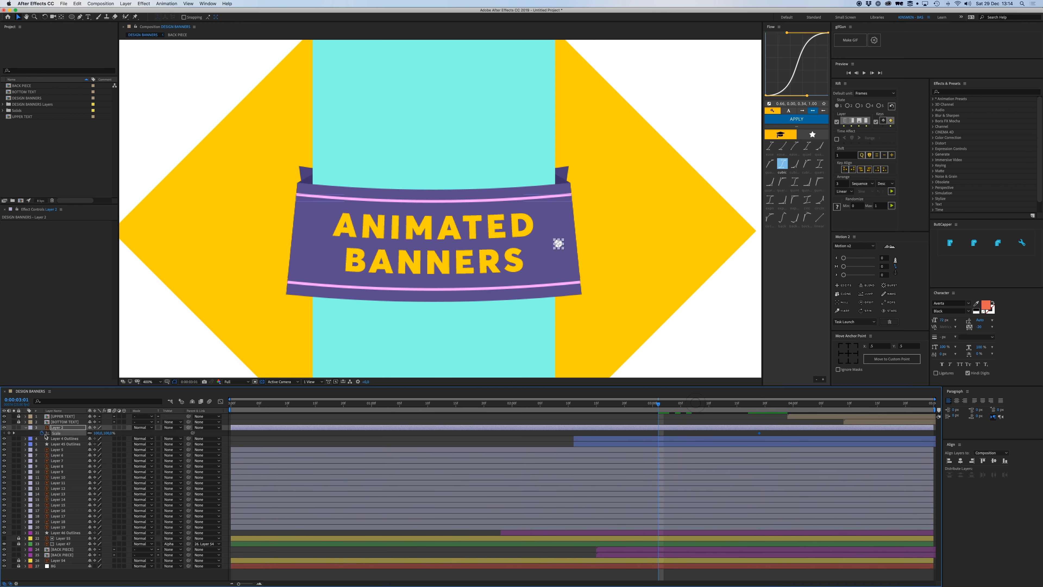